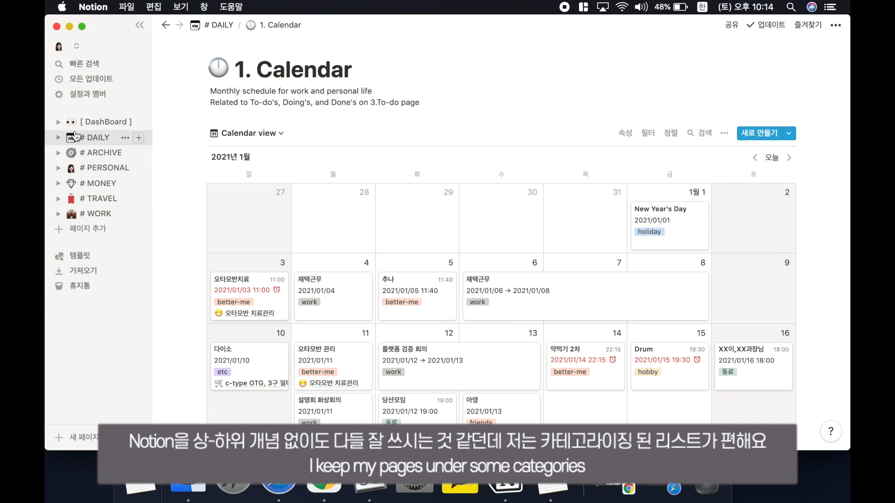
Expand the # DAILY and # ARCHIVE categories to view their subpages, and collapse them again
click(59, 137)
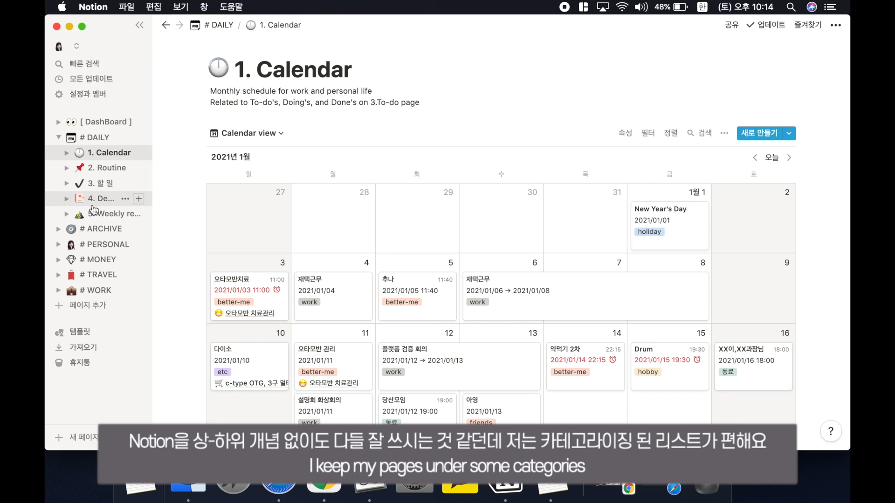
click(58, 228)
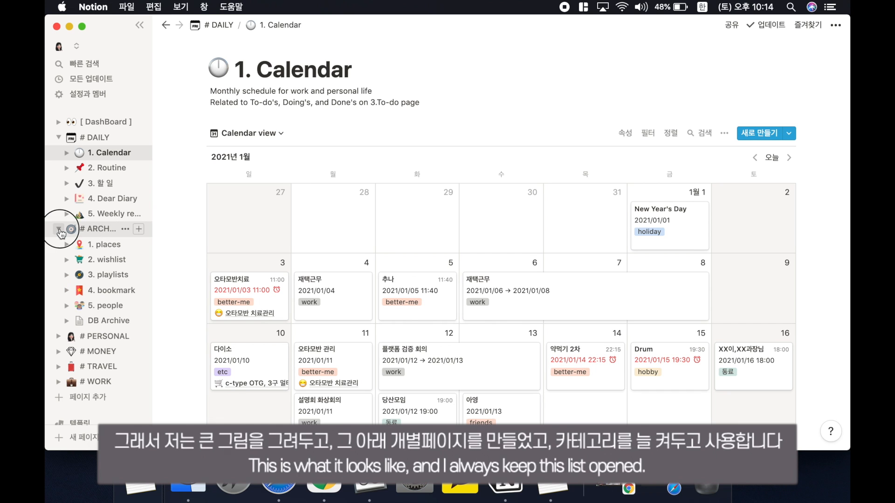
click(58, 229)
click(58, 137)
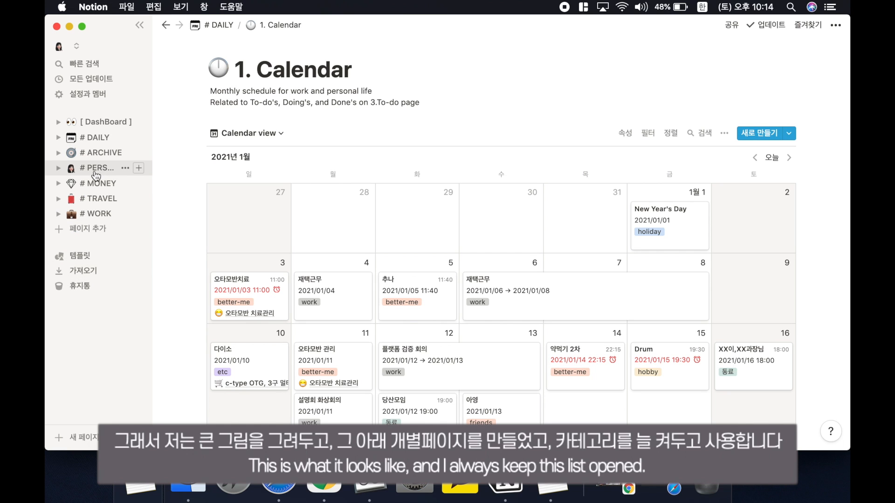
click(65, 137)
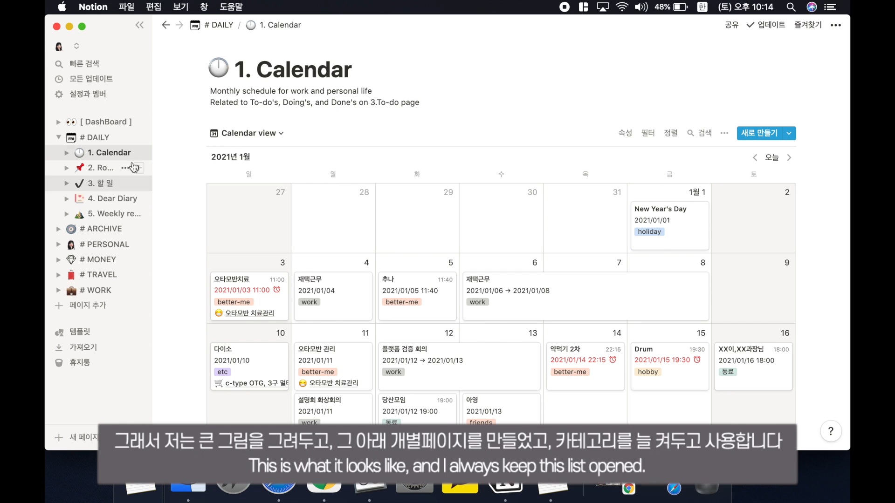
click(141, 23)
click(105, 21)
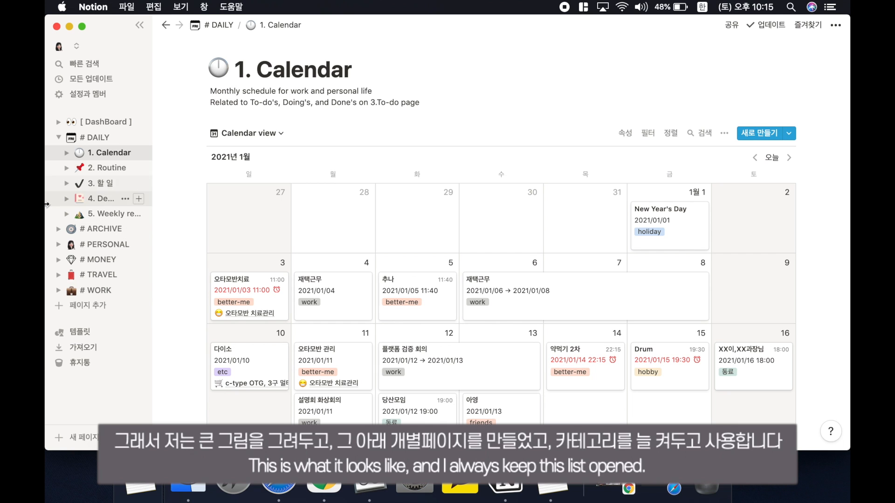
click(60, 138)
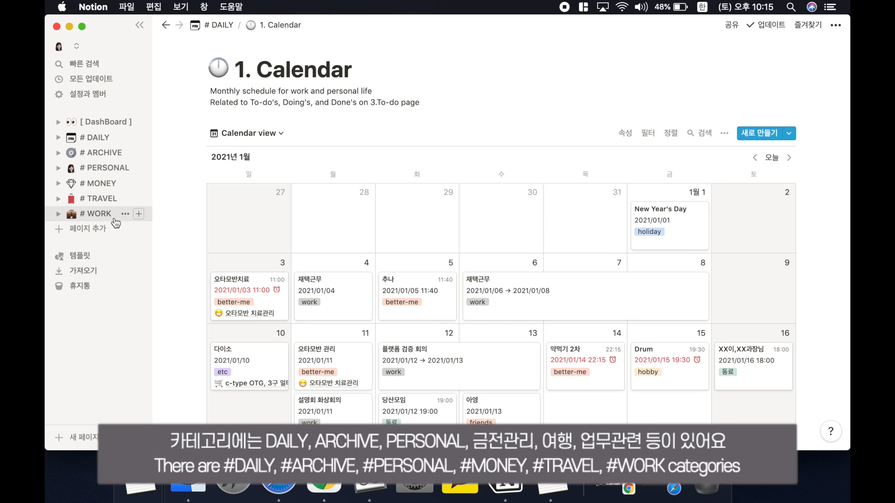
Look through the # DAILY subpages 2. Routine, 3. 할 일, 4. Dear Diary and 5. Weekly review
click(59, 138)
click(113, 167)
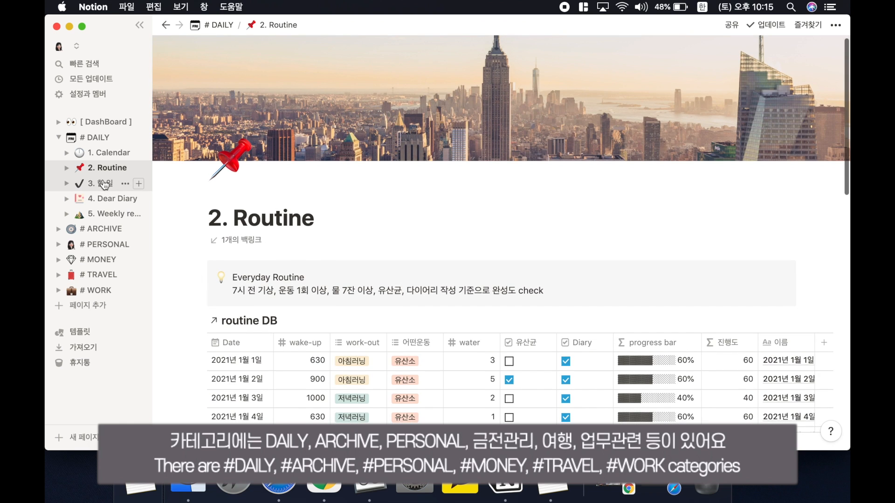
click(104, 186)
click(103, 199)
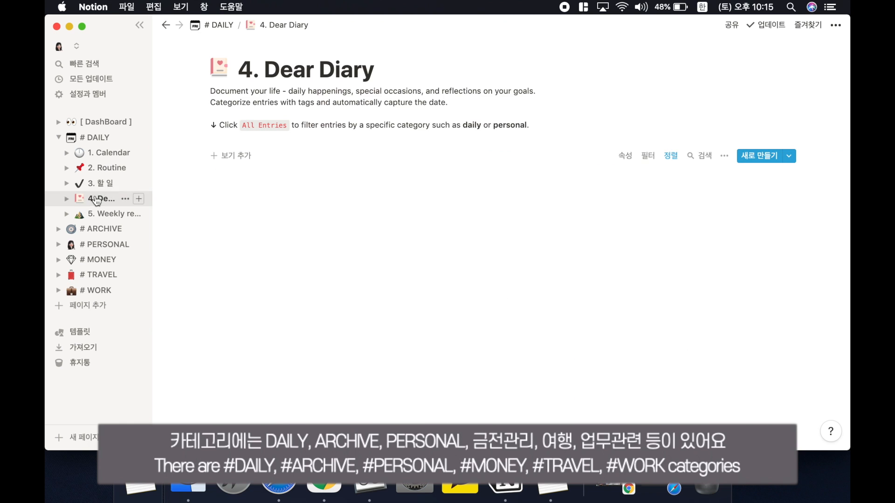
click(103, 215)
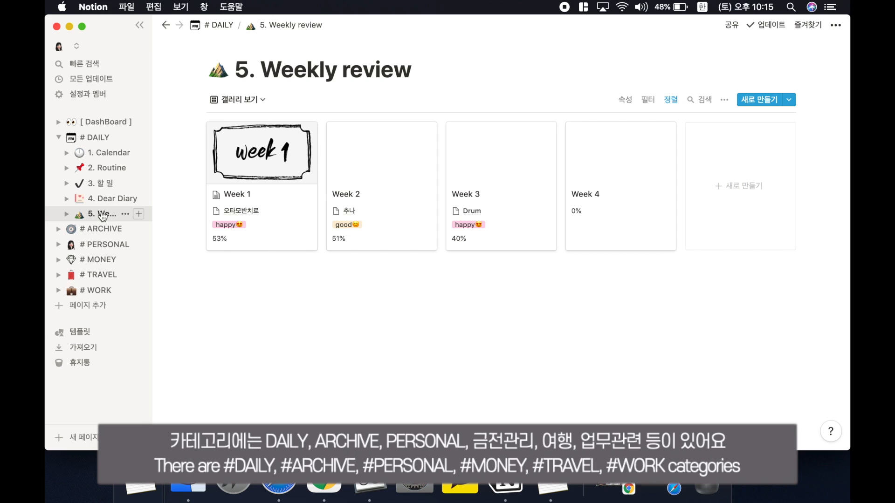
click(58, 137)
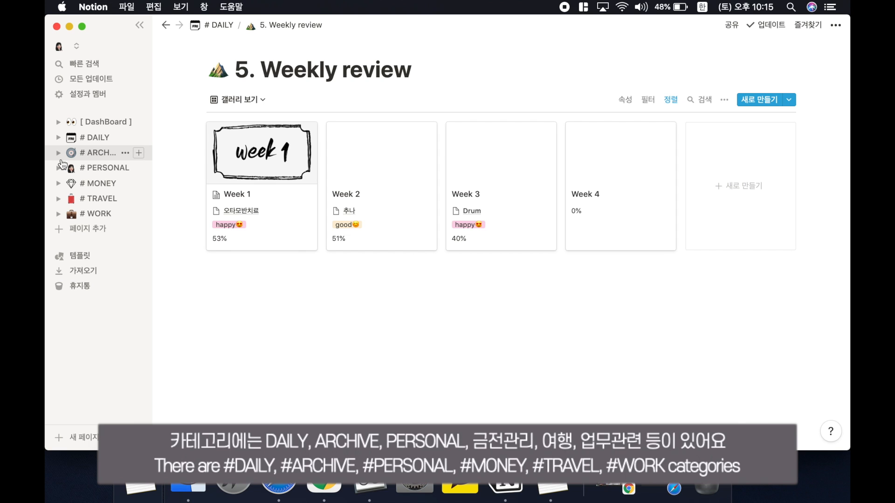
View the subpages of # ARCHIVE and # PERSONAL, and look over the 1. 공부중 page
click(58, 153)
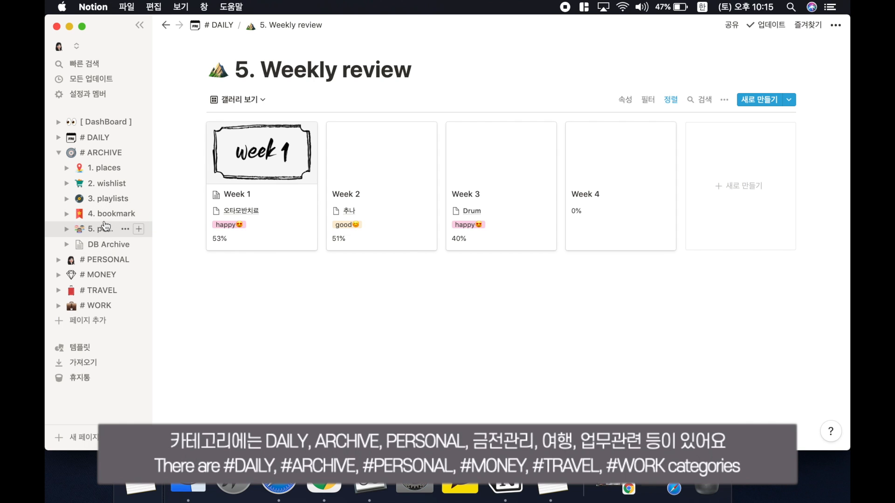
click(59, 153)
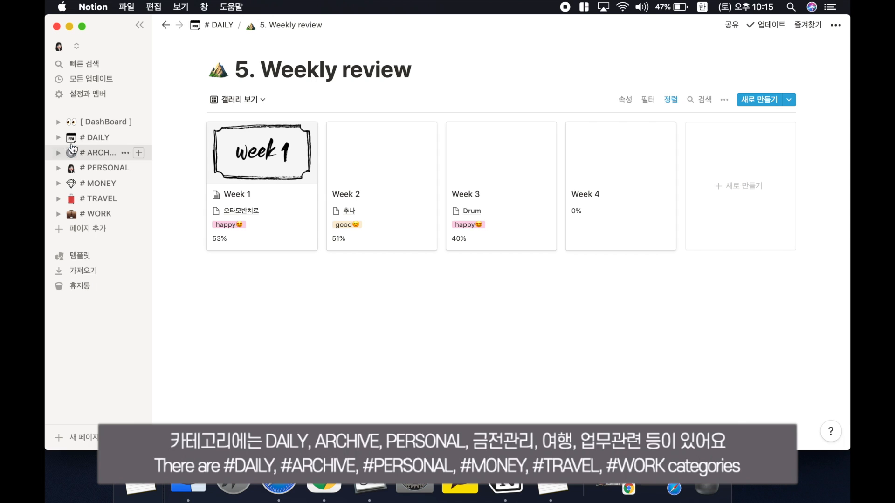
click(58, 169)
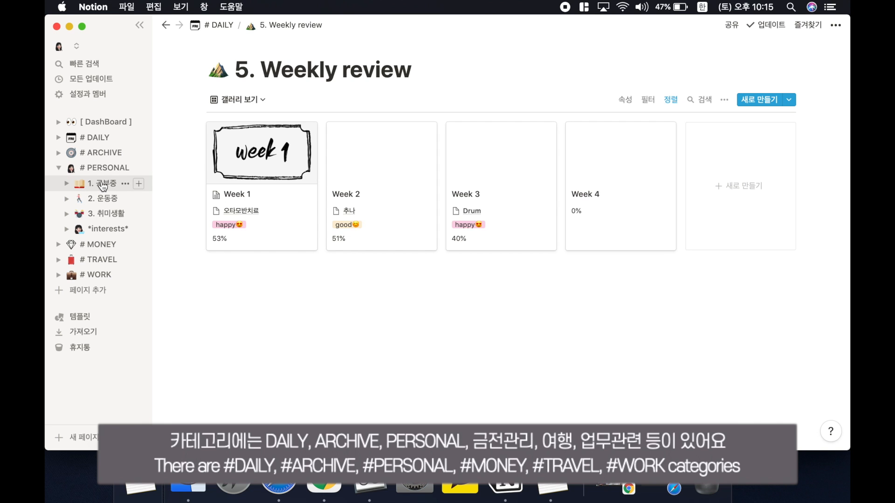
click(105, 185)
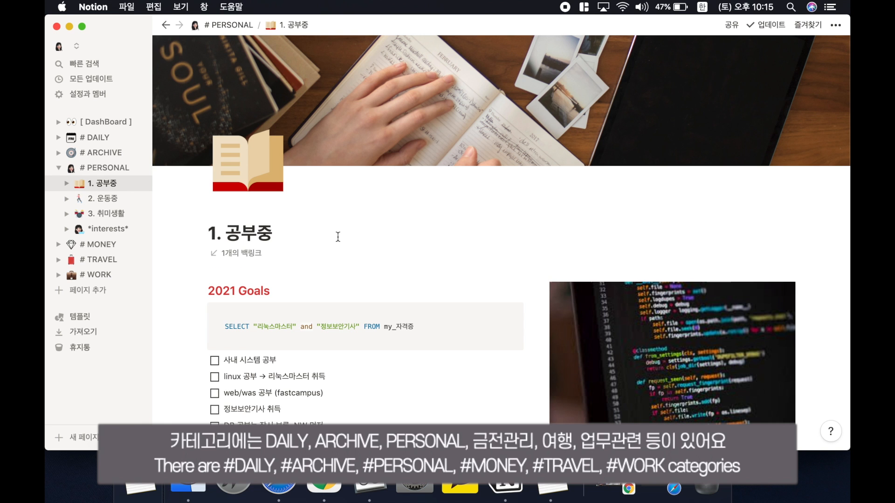
scroll(339, 235, down, 5)
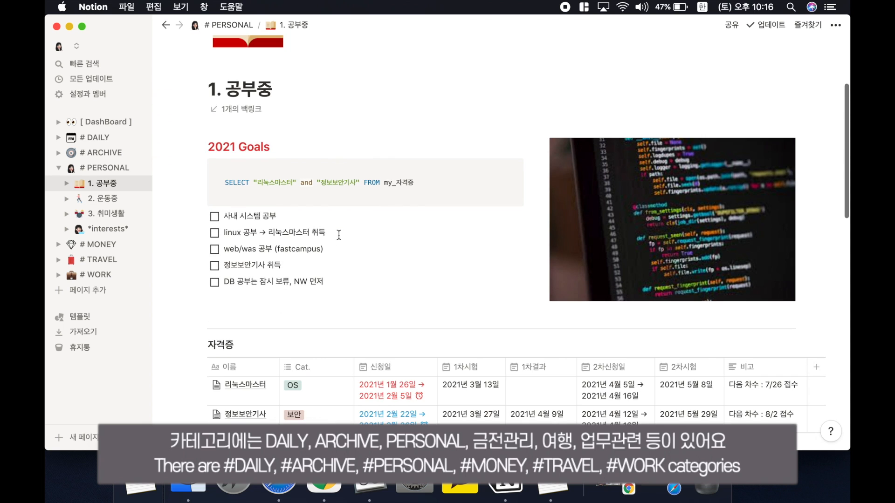
scroll(339, 235, down, 1)
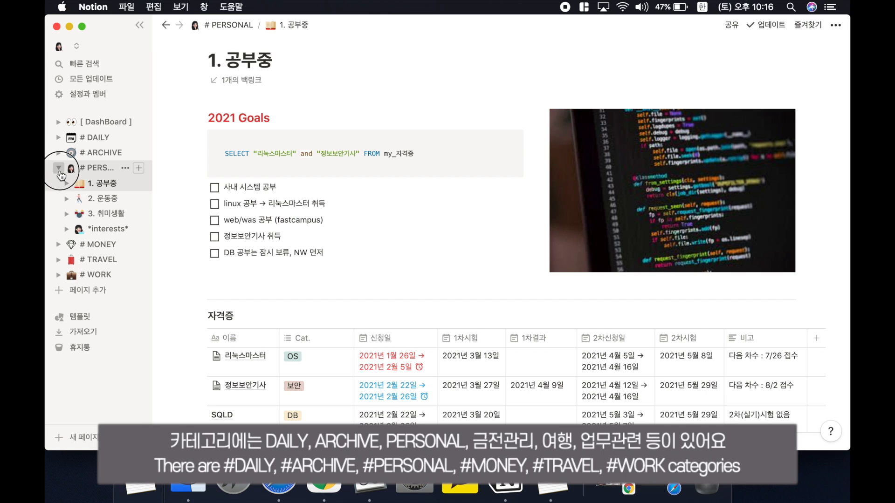
click(59, 167)
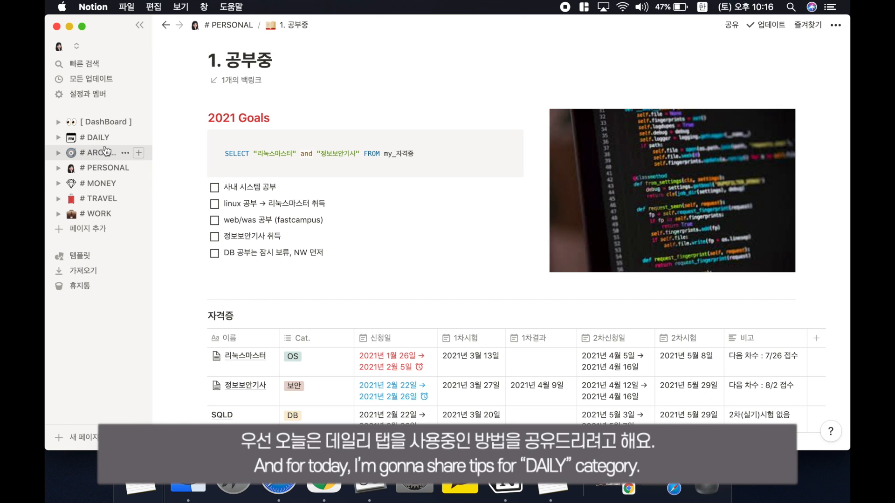
Open the # DAILY page and its 1. Calendar subpage
click(97, 139)
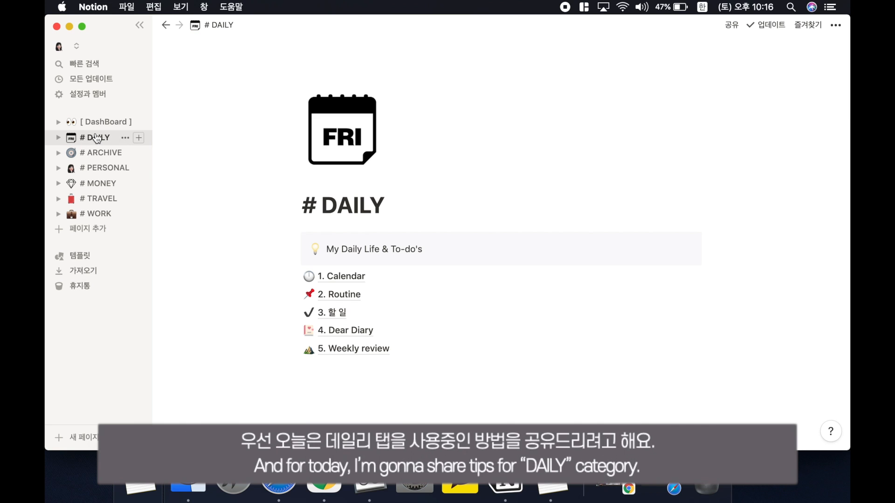
click(58, 138)
click(101, 155)
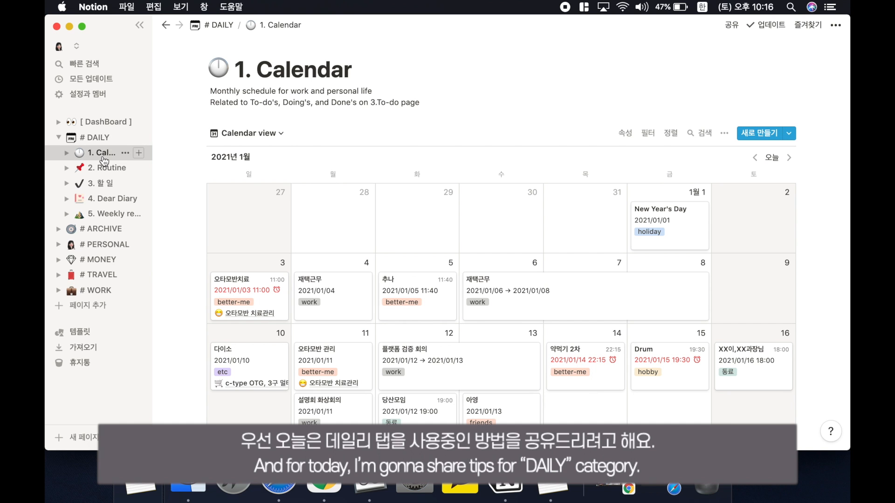
click(99, 143)
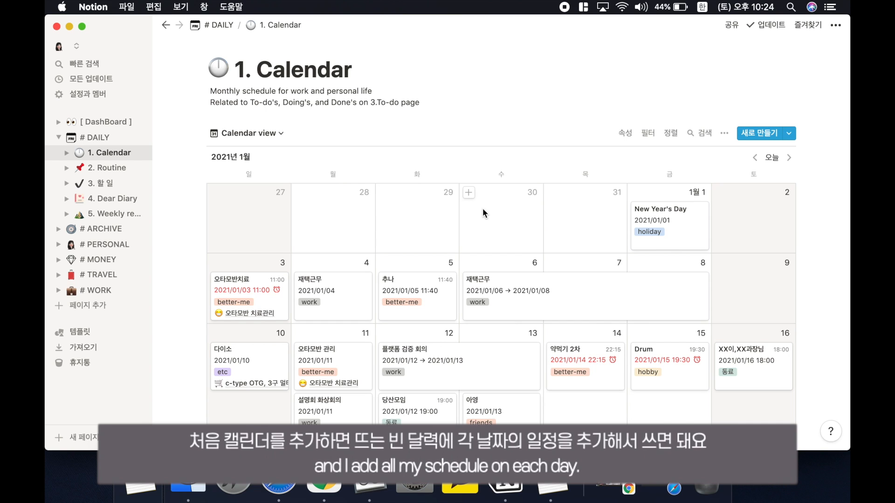
Create a new calendar entry on December 30, 2020 and add an extra text property to it
click(470, 193)
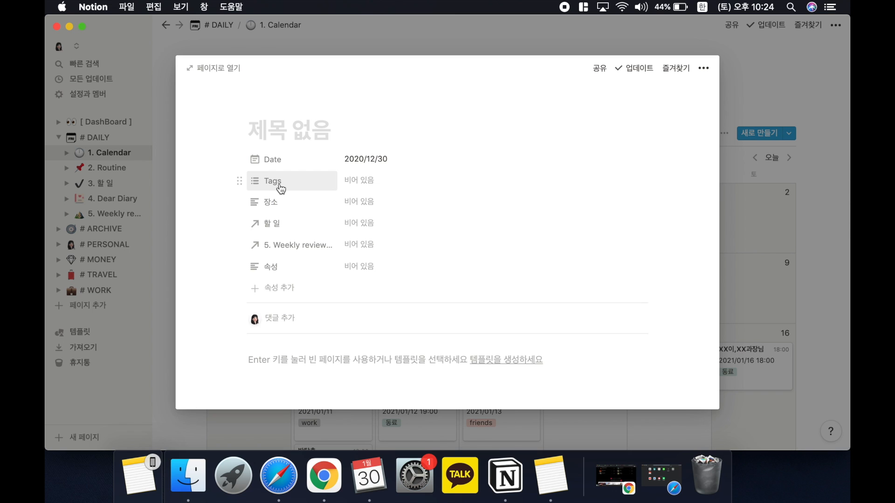
click(272, 288)
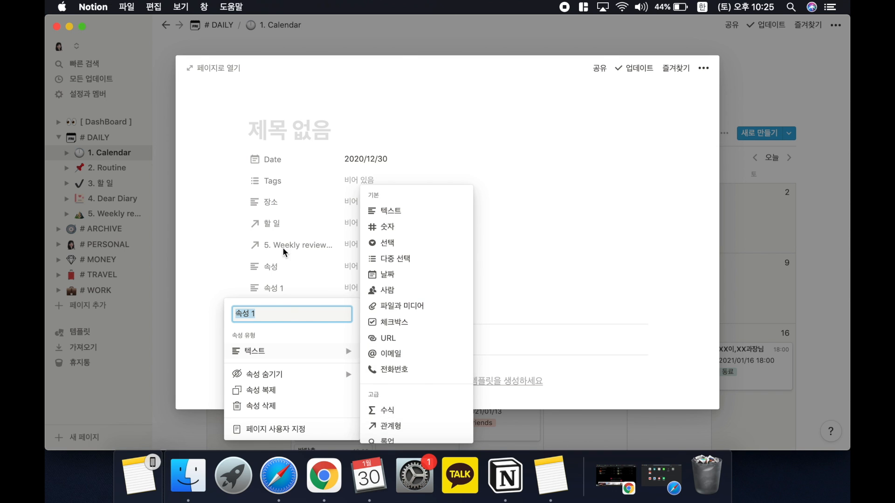
click(279, 223)
Delete the unused 속성 and 속성 1 properties from the calendar entry
click(247, 268)
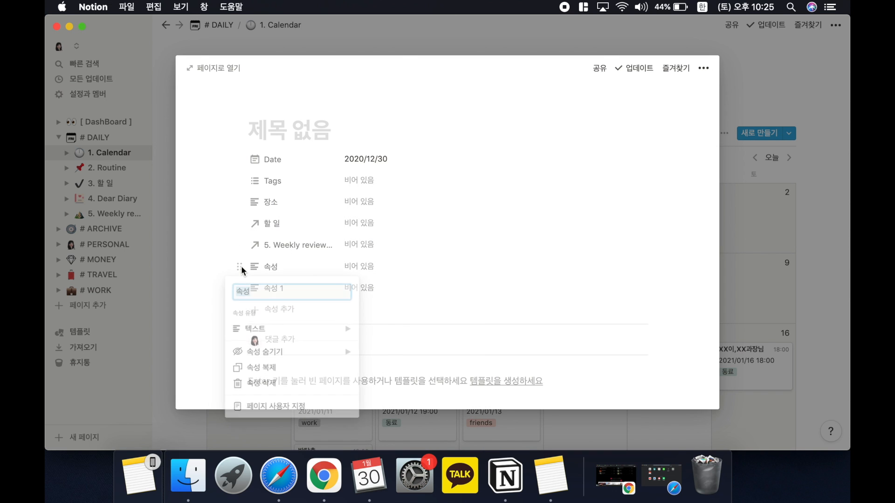
click(255, 385)
click(394, 244)
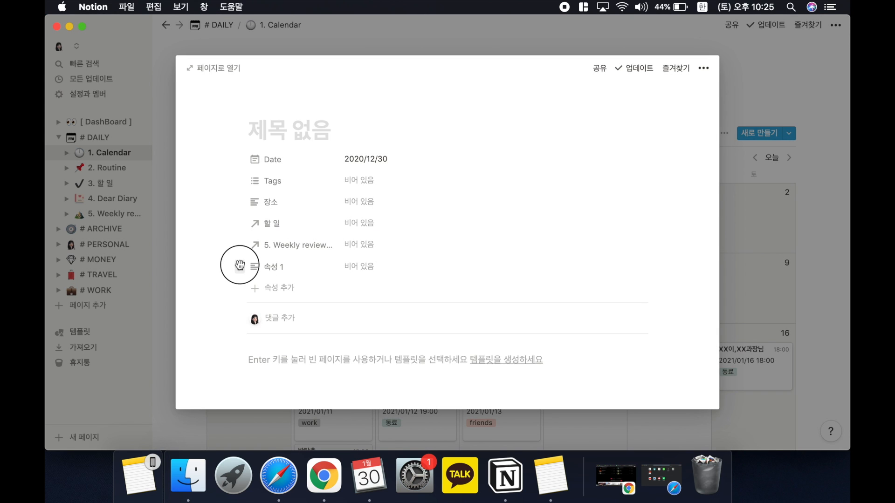
click(240, 265)
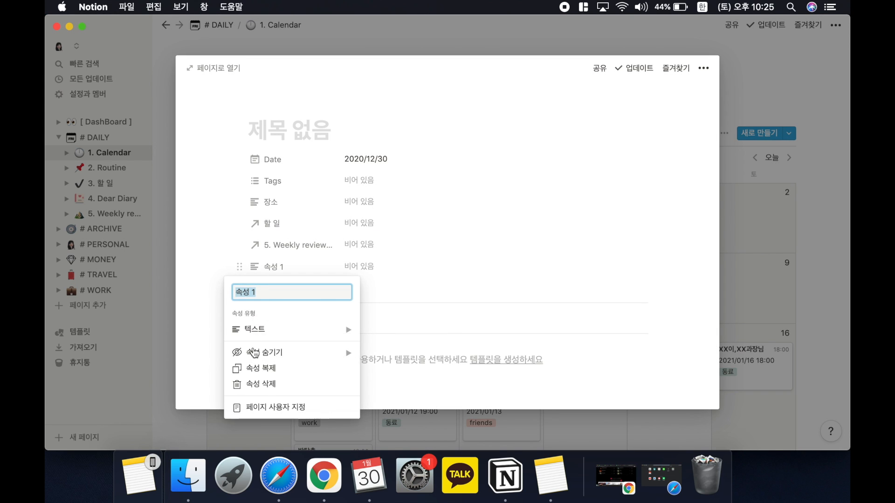
click(256, 384)
click(382, 249)
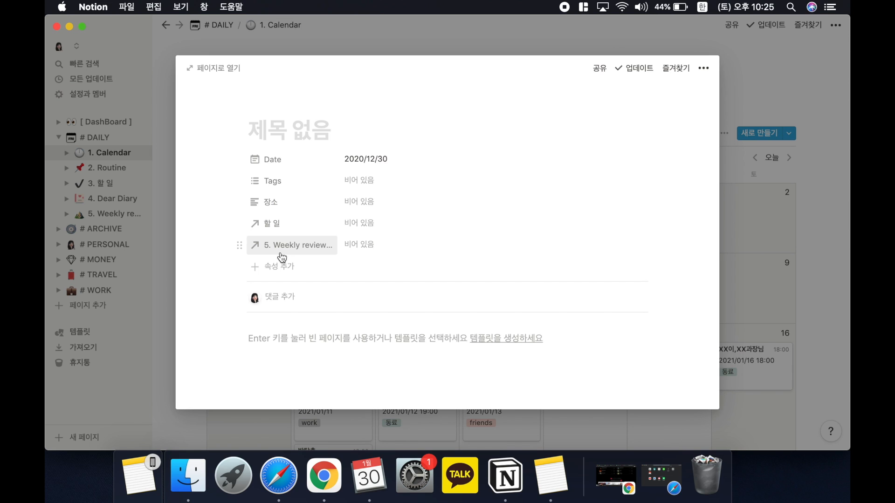
Check the available tag options and title the calendar entry 요리해서 저녁먹기
click(359, 176)
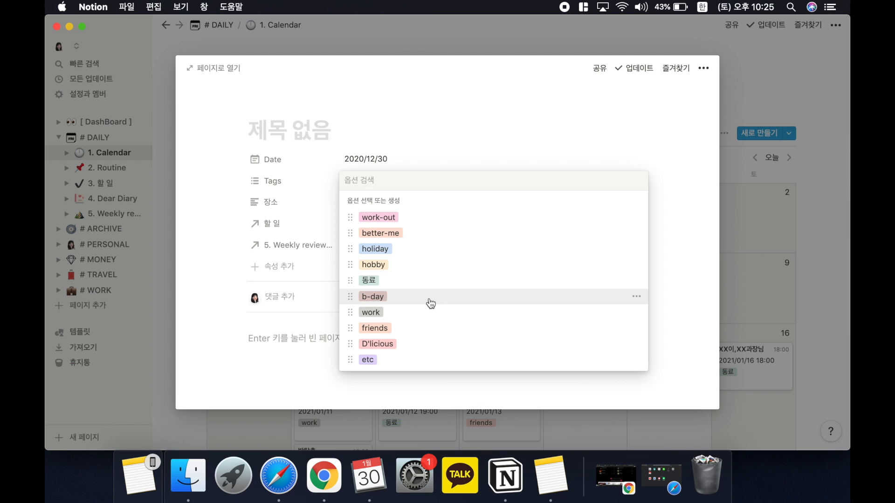
click(222, 247)
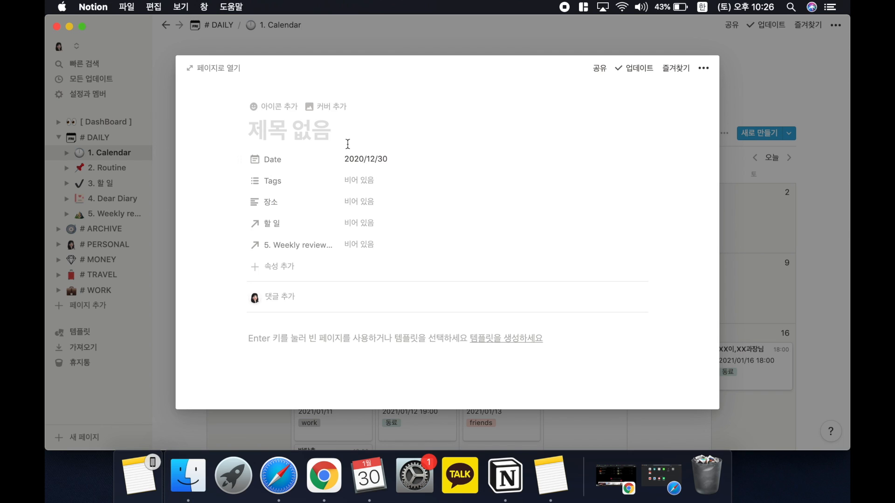
click(321, 127)
text(요리해서)
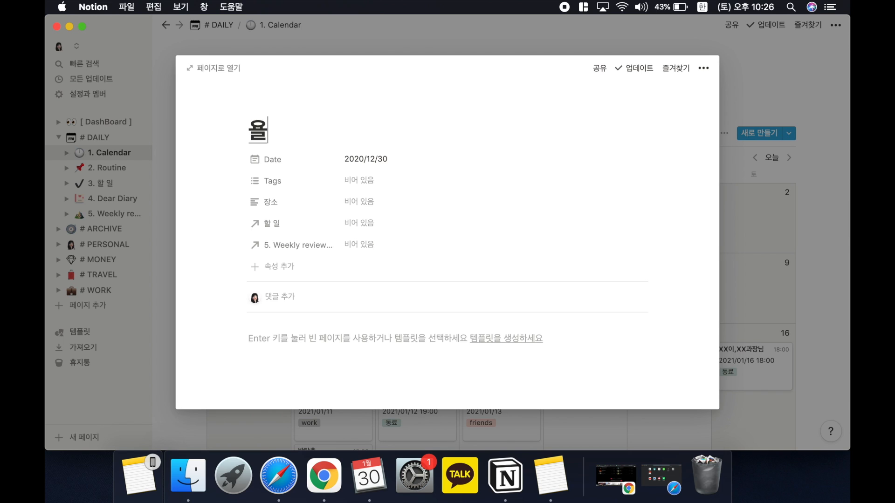
text( 저)
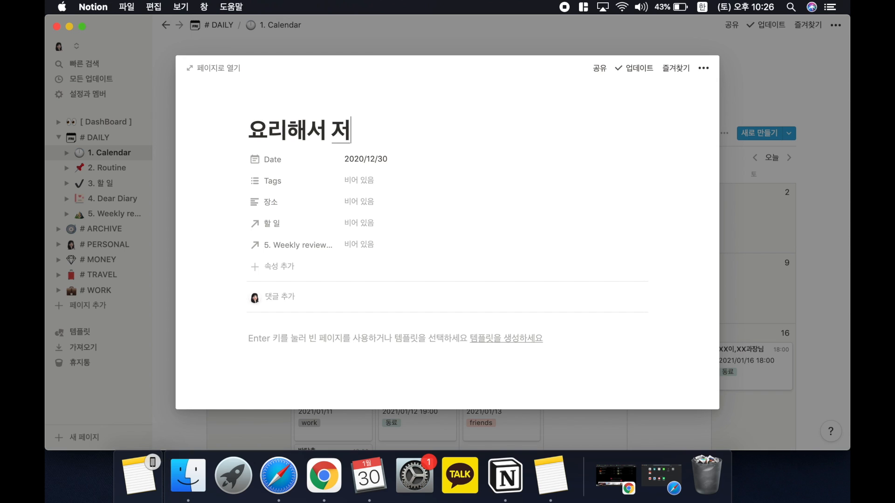
text(녁먹기)
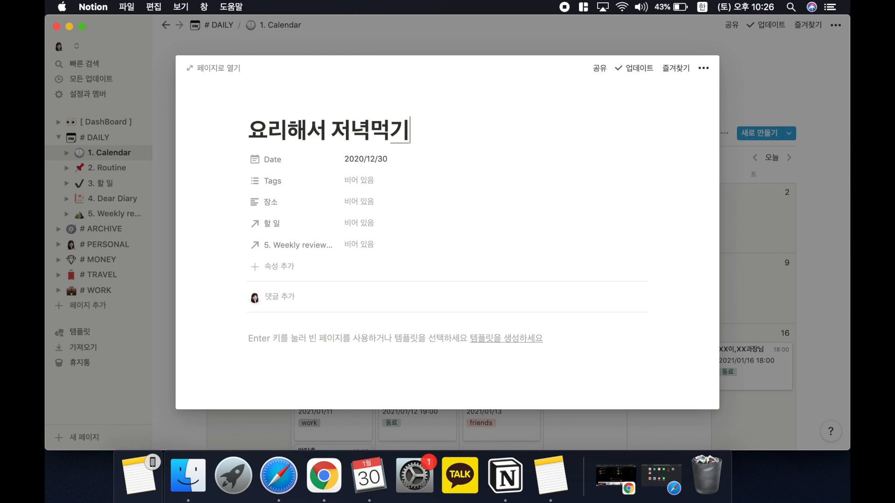
Tag the 요리해서 저녁먹기 entry as hobby
click(347, 181)
click(405, 261)
click(224, 226)
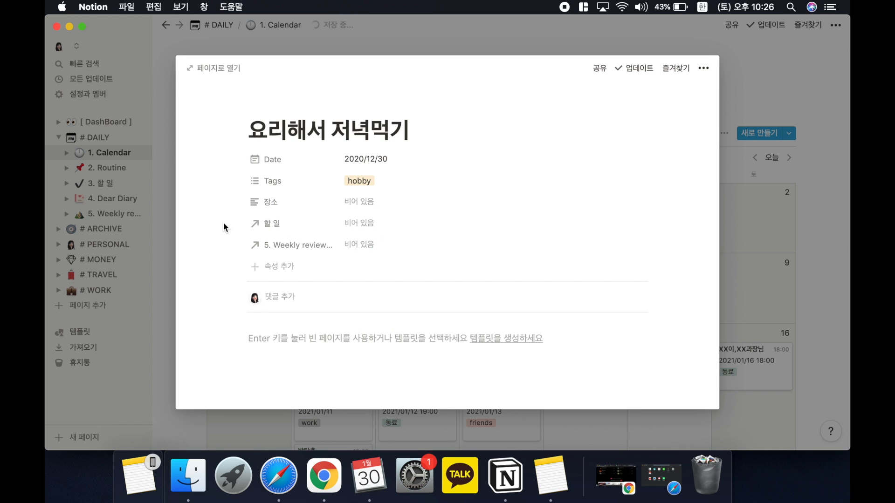
Link the to-do page 배추전 해먹기 in the entry's 할 일 relation
click(374, 223)
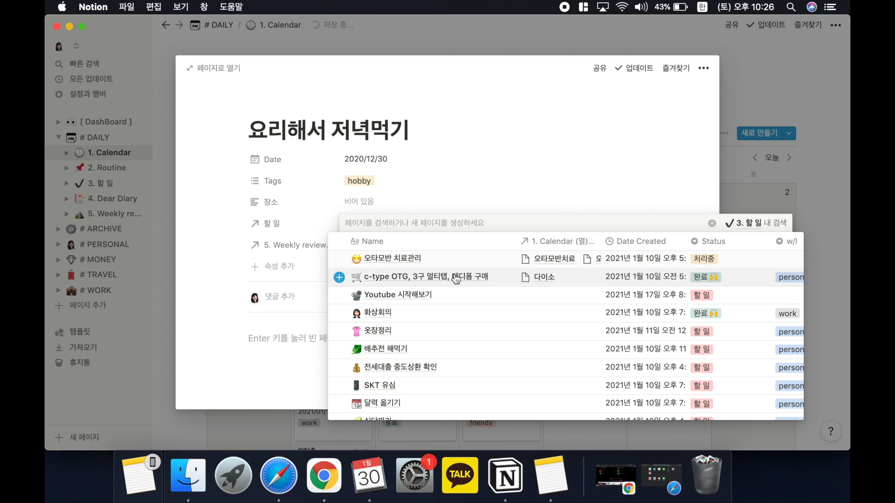
click(395, 355)
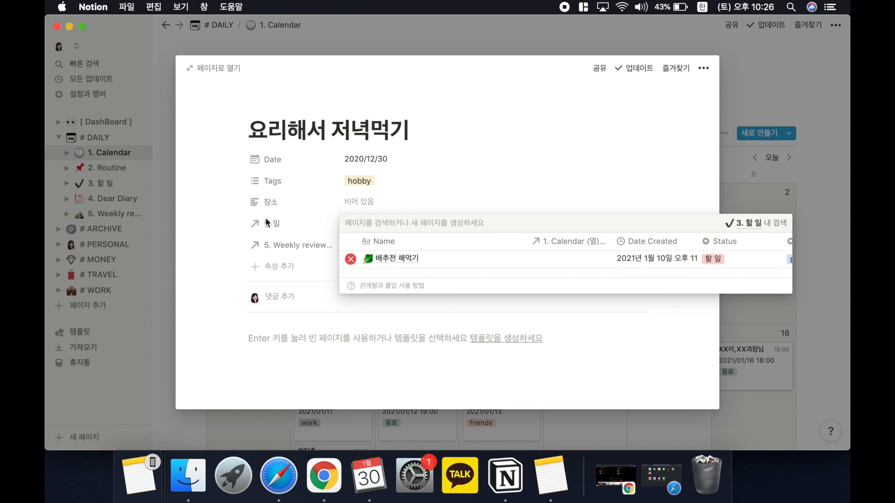
click(225, 234)
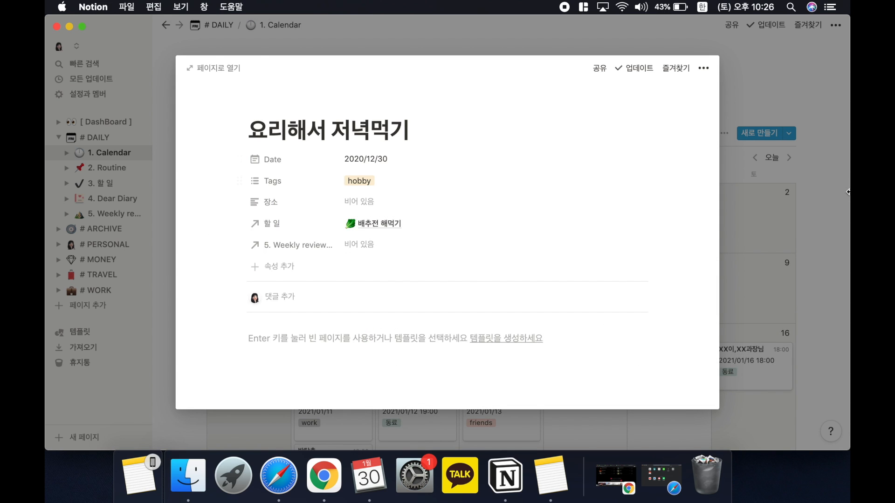
Close the calendar entry, check the 배추전 해먹기 card on the 3. 할 일 to-do board, and return to 1. Calendar
click(828, 206)
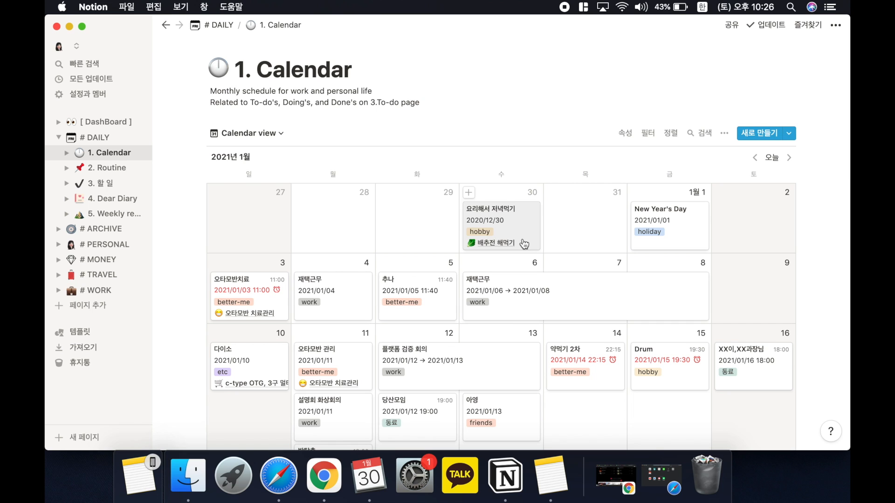
click(105, 183)
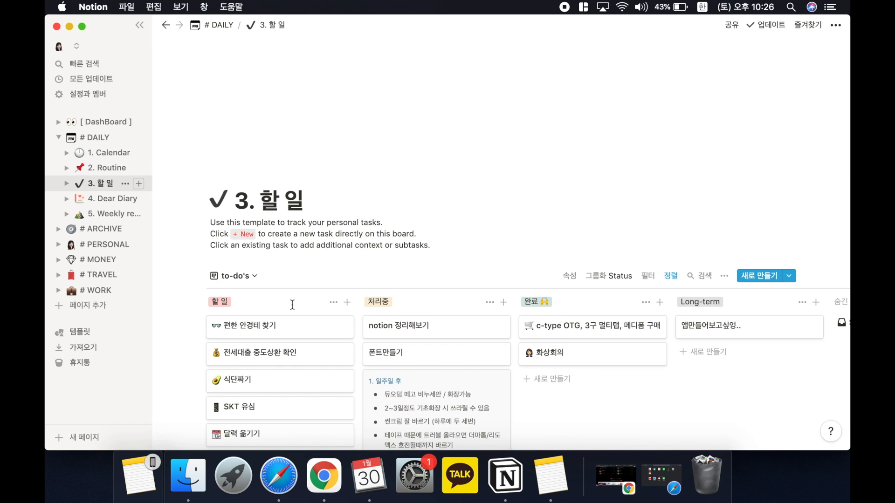
scroll(291, 322, down, 5)
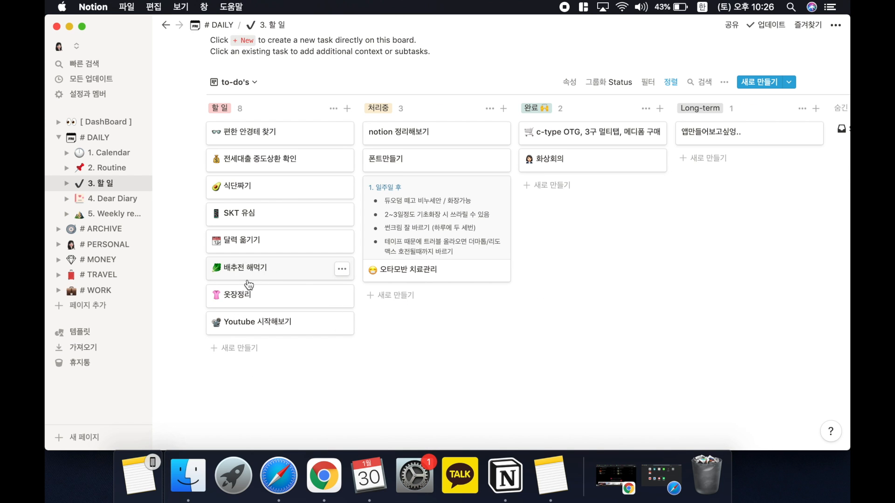
scroll(289, 270, up, 5)
click(109, 152)
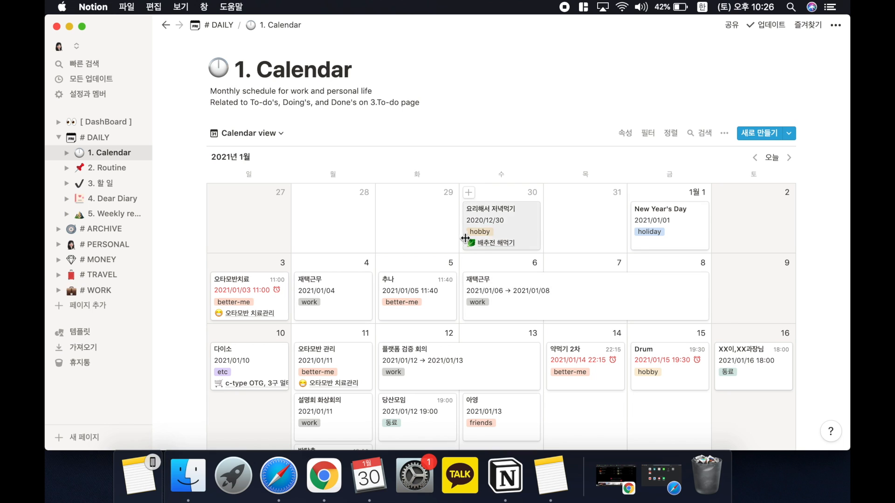
View the date and reminder settings of the 약먹기 2차 calendar entry and close it without changes
click(587, 363)
click(391, 159)
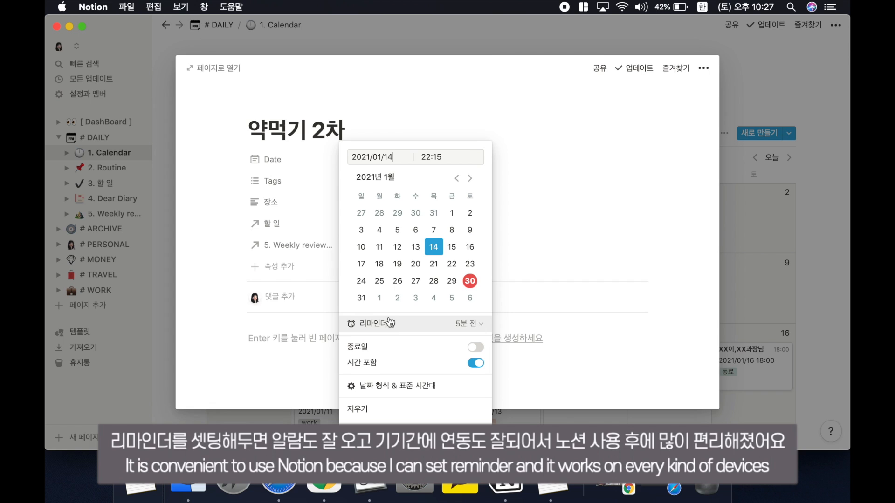
click(837, 261)
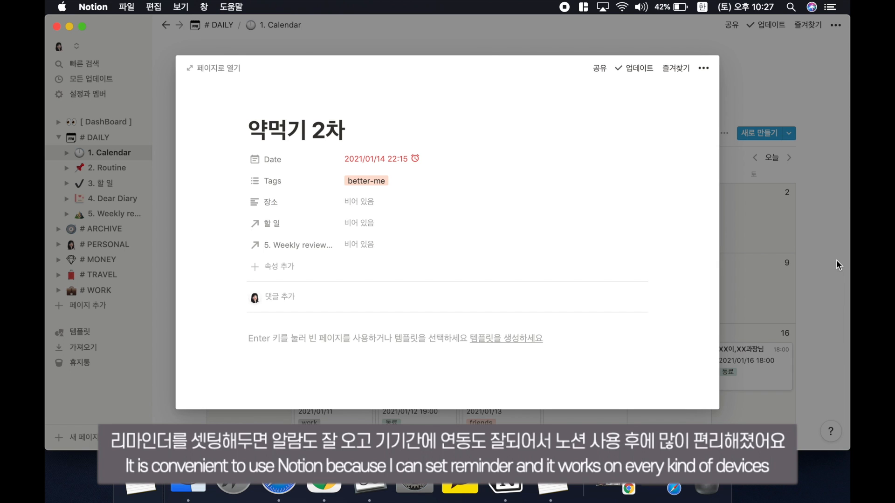
click(835, 259)
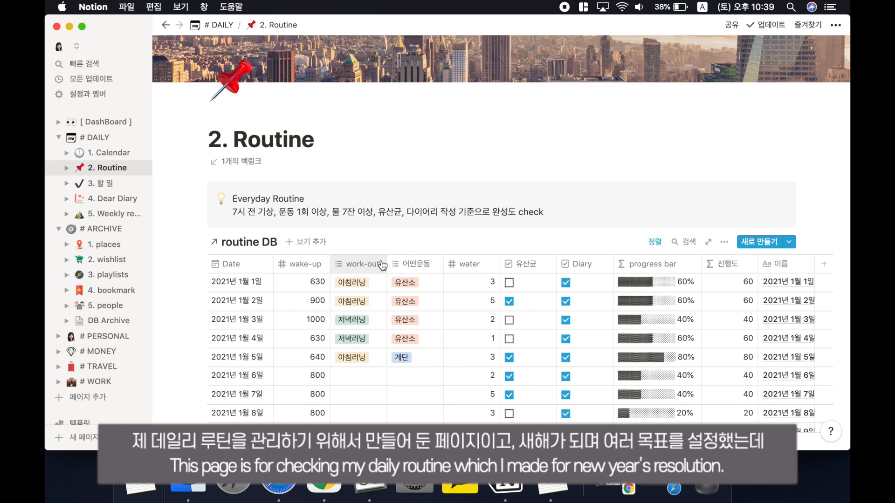
Check the Everyday Routine callout on the 2. Routine page and browse its cover image sources, including upload and Unsplash
drag(240, 219, 359, 218)
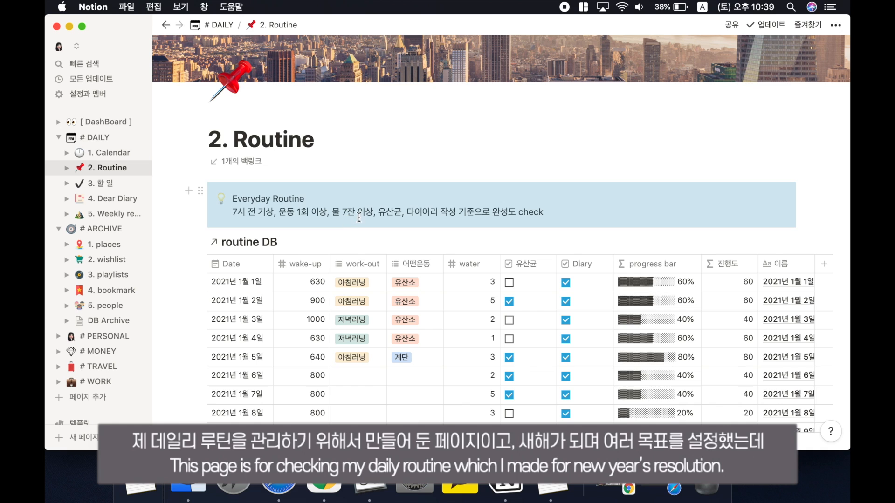
click(359, 218)
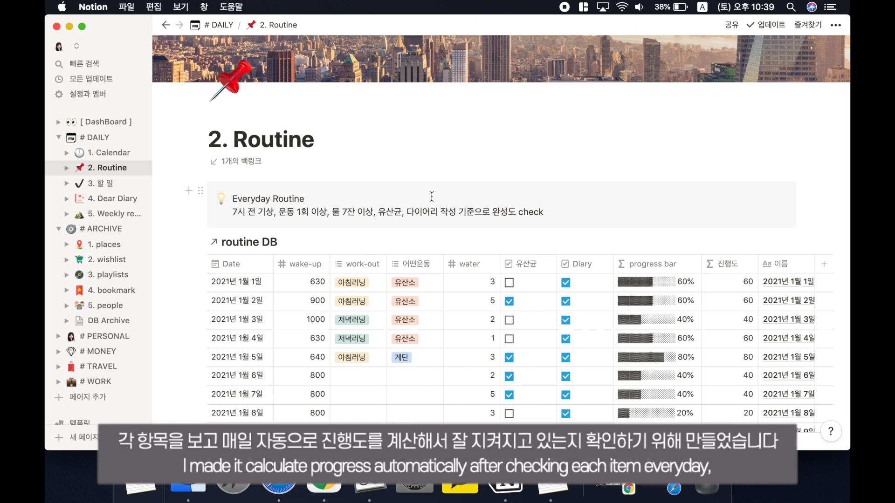
scroll(432, 197, up, 1)
scroll(431, 196, up, 3)
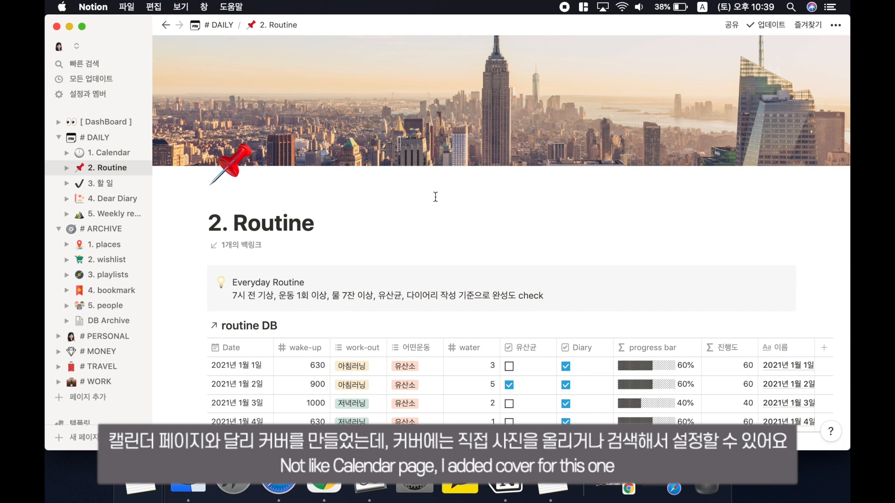
mouse_move(491, 117)
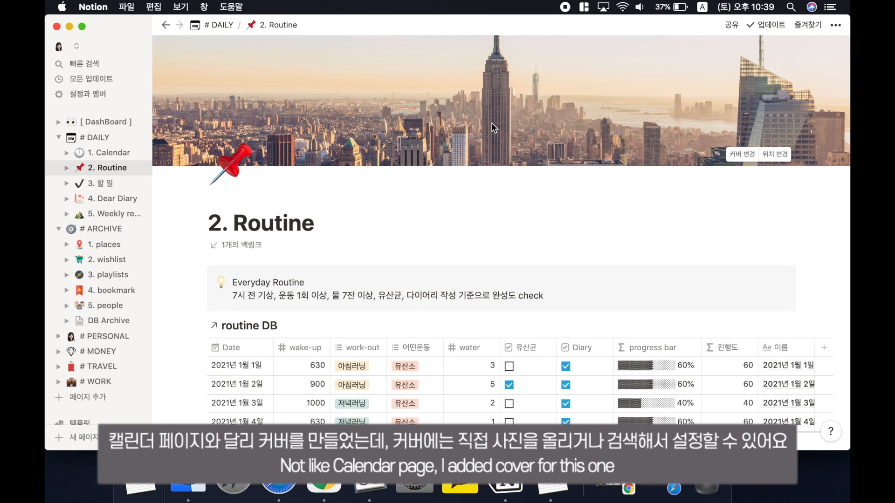
click(741, 154)
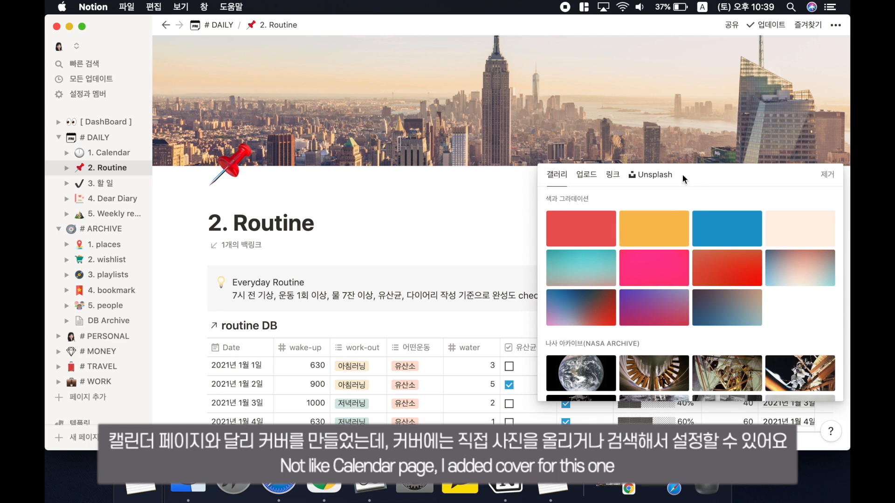
click(586, 177)
click(655, 177)
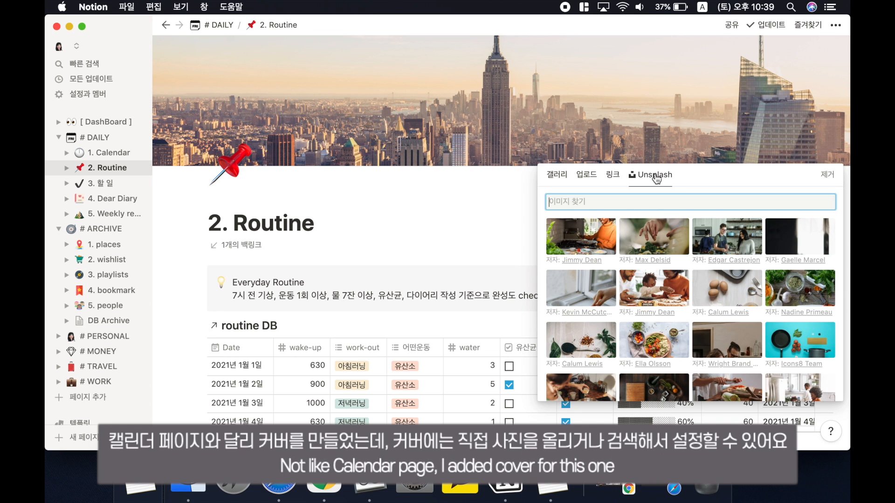
click(350, 274)
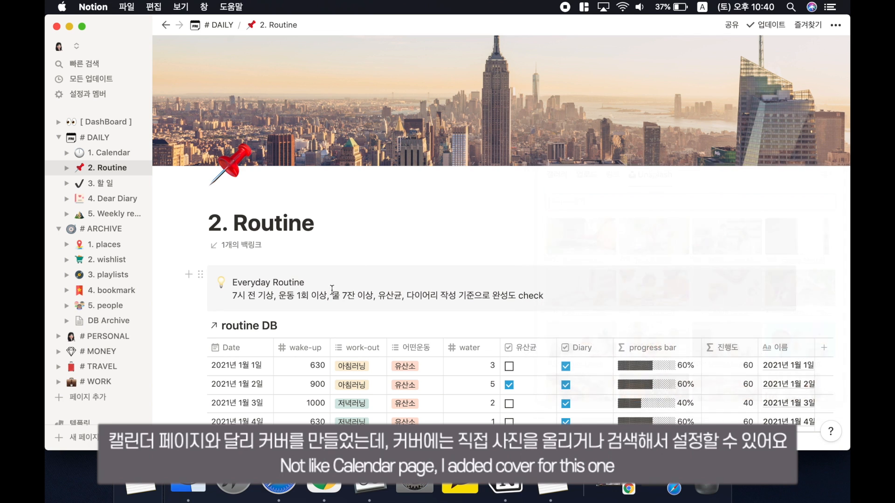
Insert a new callout block directly below the Everyday Routine callout
right_click(484, 288)
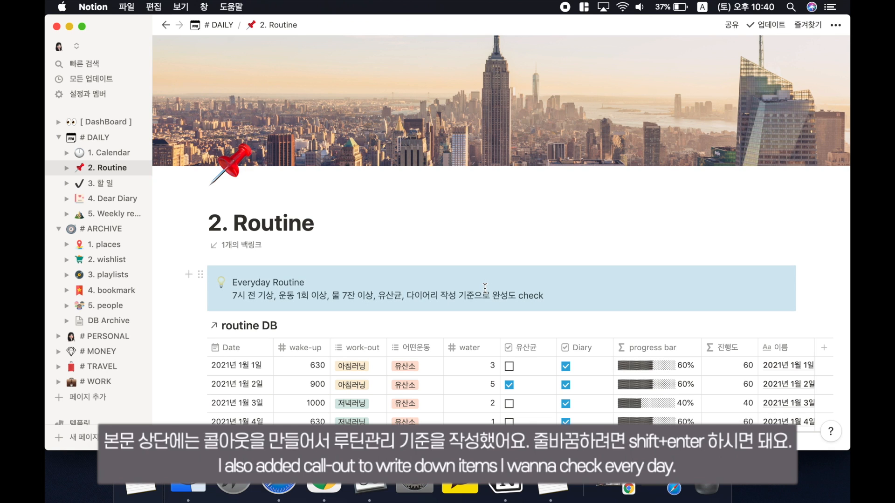
click(559, 299)
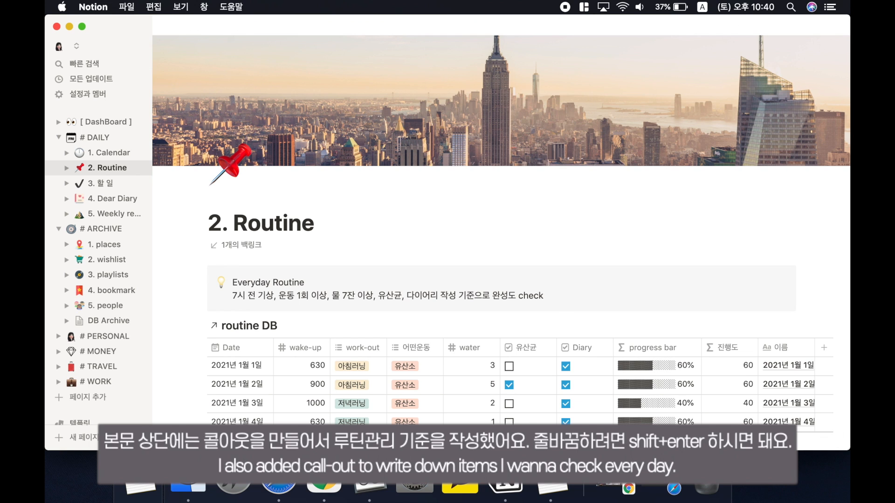
key(Return)
text(/)
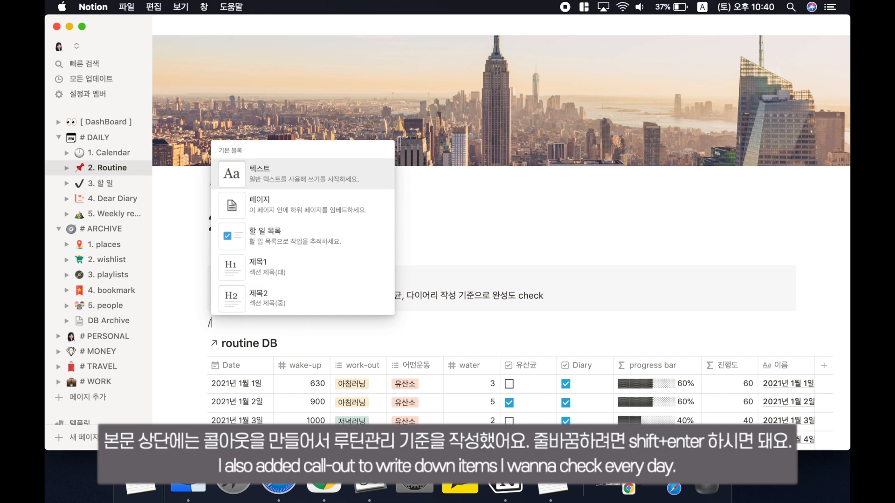
text(call)
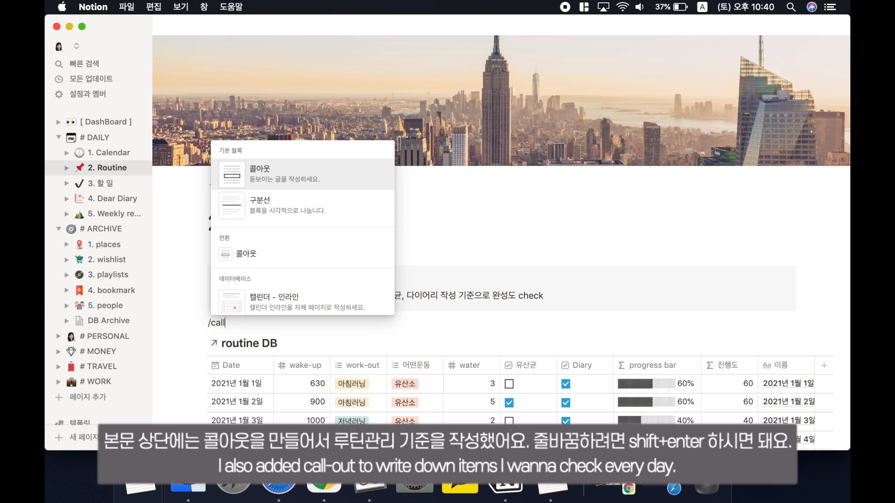
click(343, 167)
Write "내 목표 : ~~~" in the new callout with "작성이" on a second line inside the same block
text(dl)
key(BackSpace)
key(BackSpace)
key(Caps_Lock)
text(내 목표)
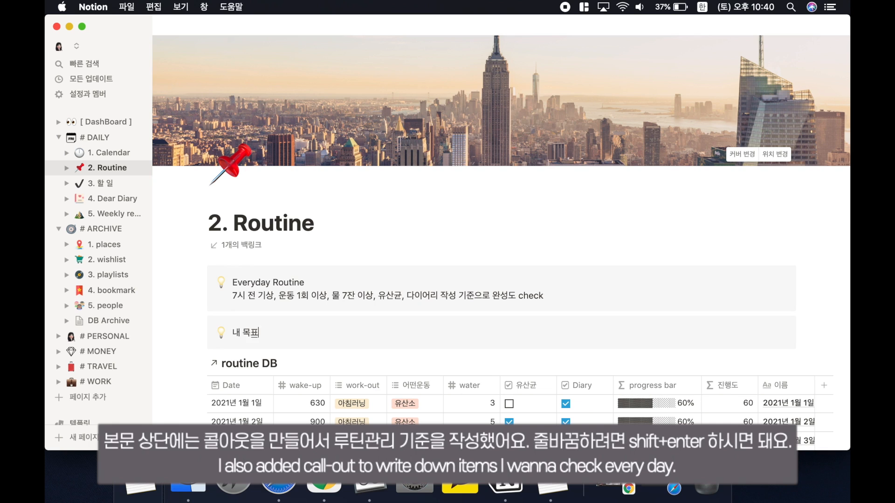
text( : ~~~)
key(shift+Return)
text(작성에)
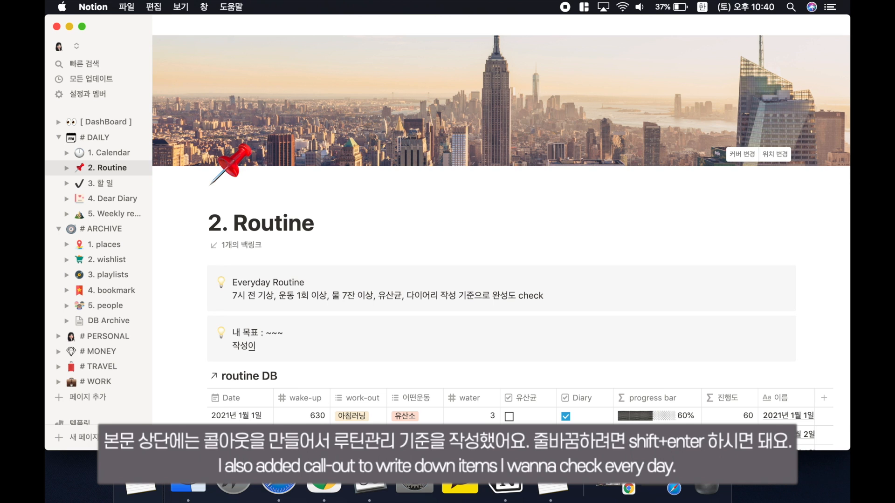
Delete the callout block containing 내 목표 from the 2. Routine page
click(200, 324)
mouse_move(128, 382)
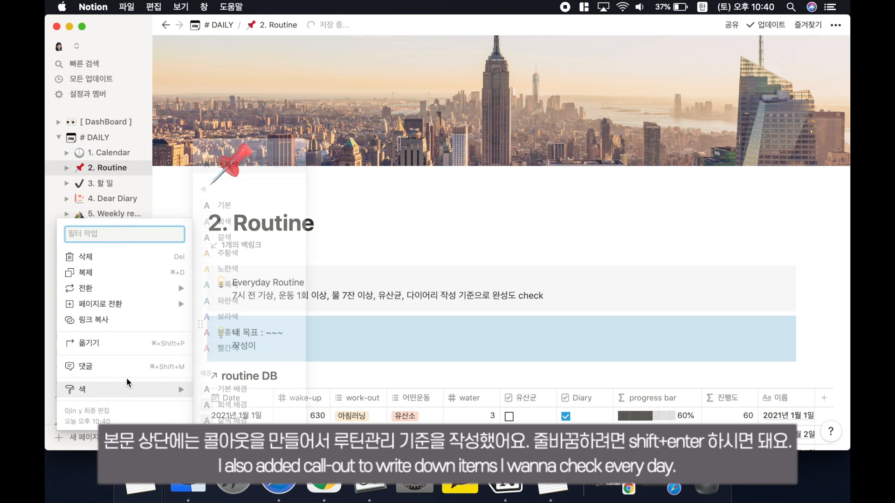
click(110, 258)
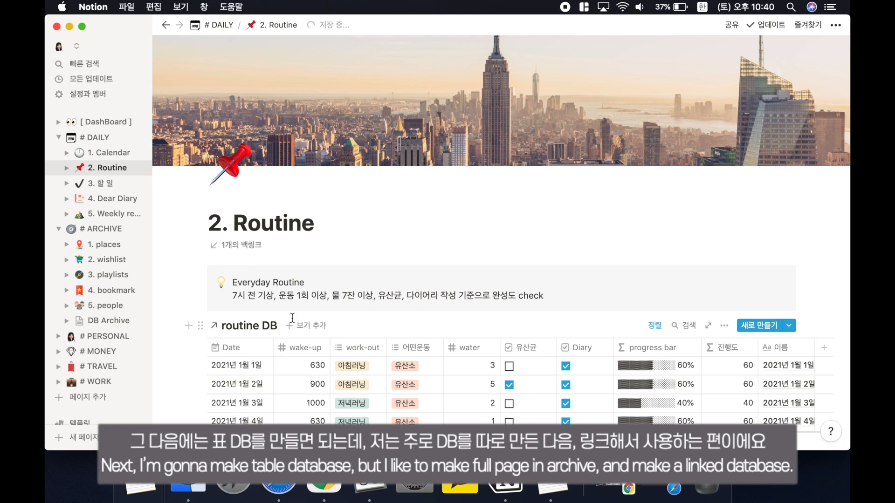
Delete the test database from the DB Archive page under # ARCHIVE
click(100, 321)
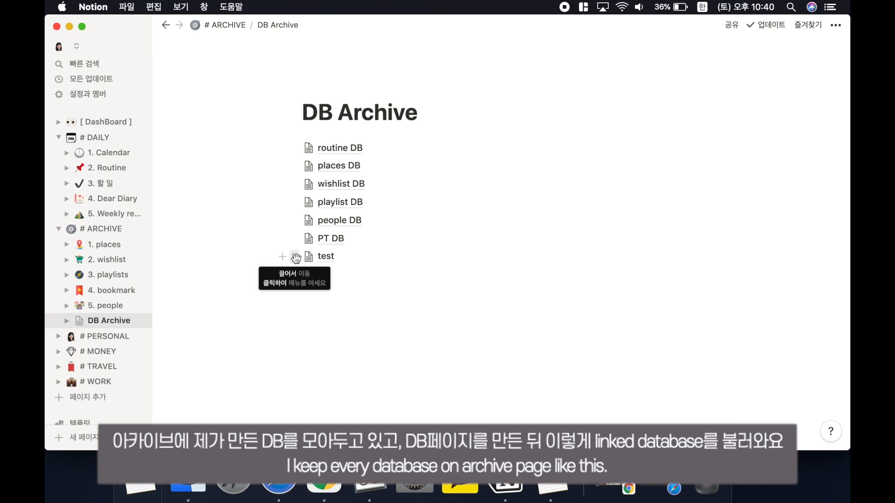
click(295, 258)
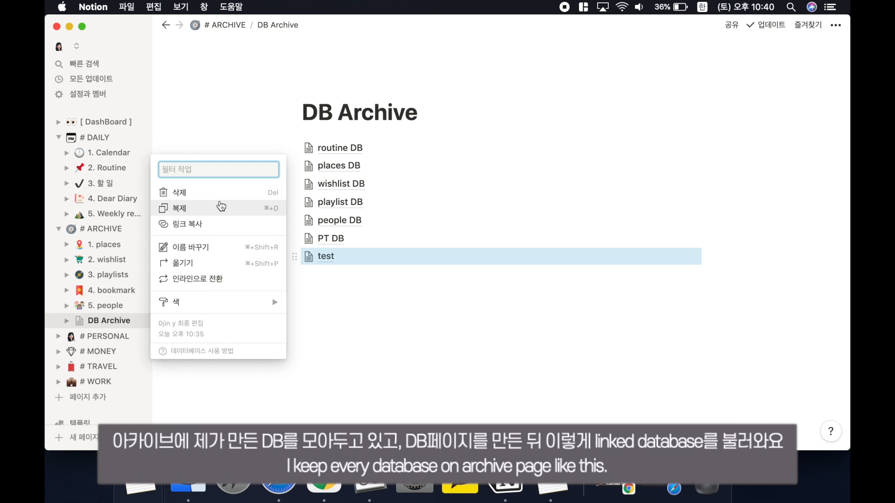
key(Delete)
Insert a full-page table database below PT DB on the DB Archive page
click(326, 266)
text(/)
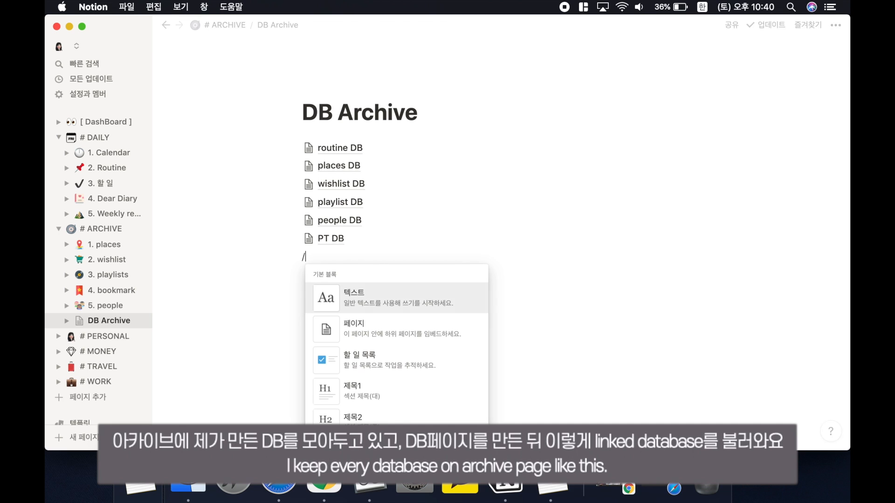
text(ㅔ)
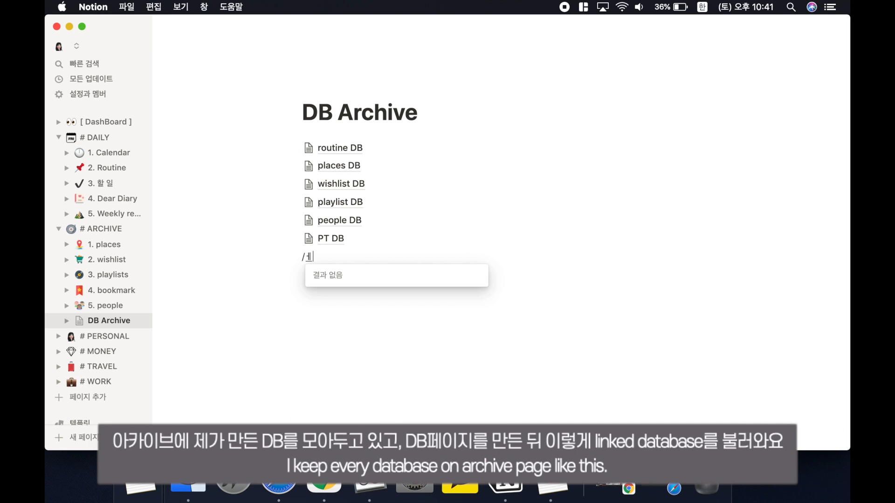
key(BackSpace)
key(BackSpace)
key(BackSpace)
key(BackSpace)
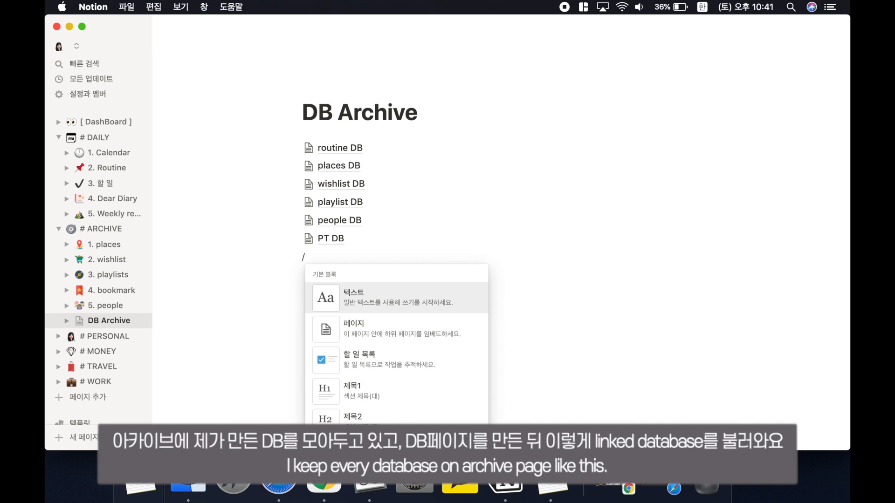
key(ctrl+space)
text(page)
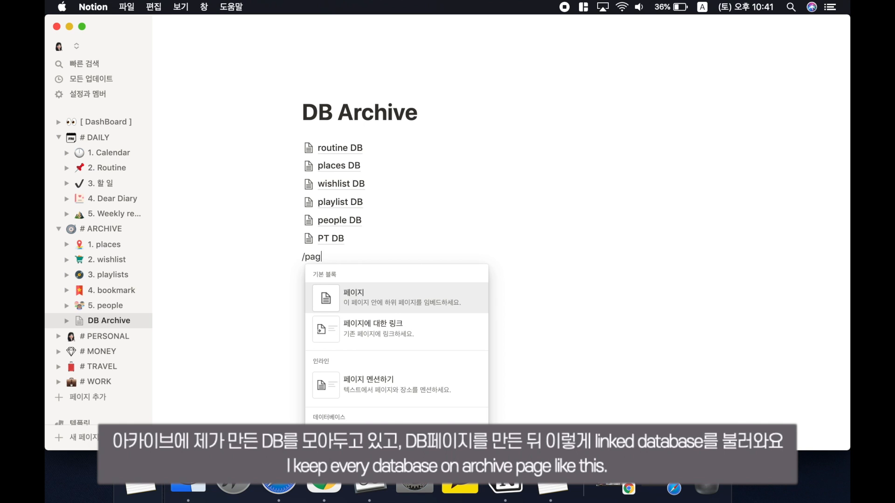
key(BackSpace)
key(BackSpace)
key(BackSpace)
text(data)
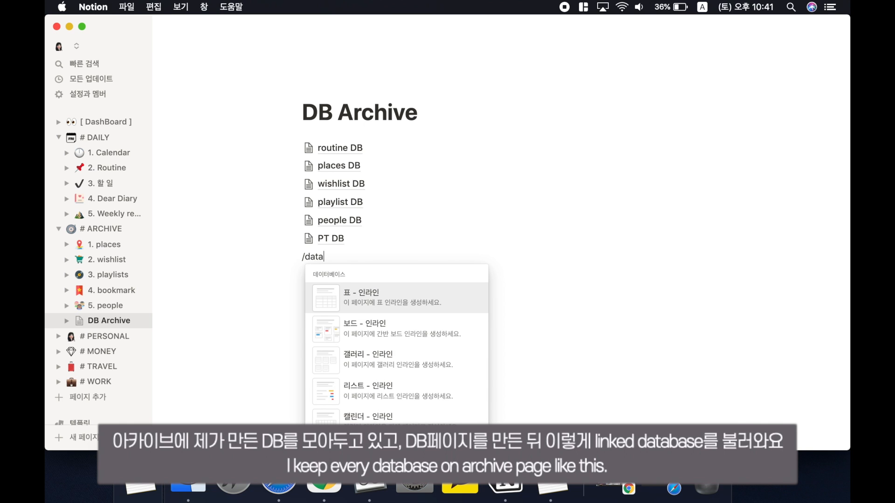
scroll(344, 330, down, 3)
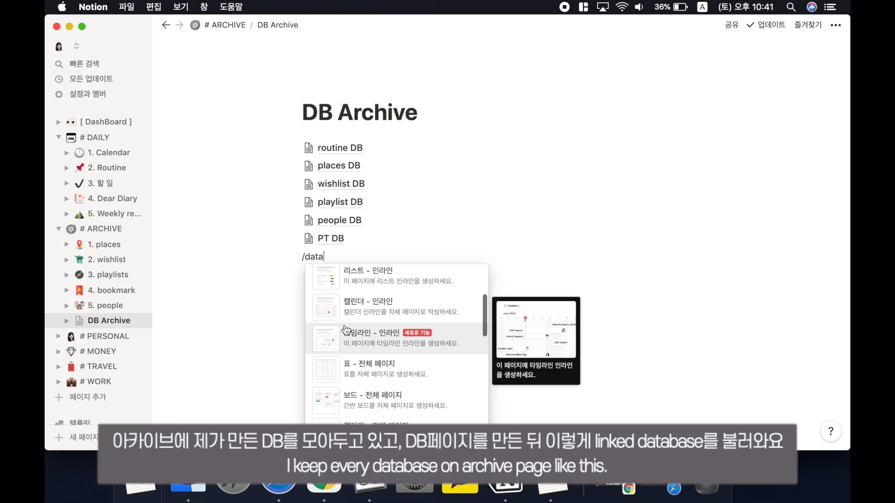
click(387, 369)
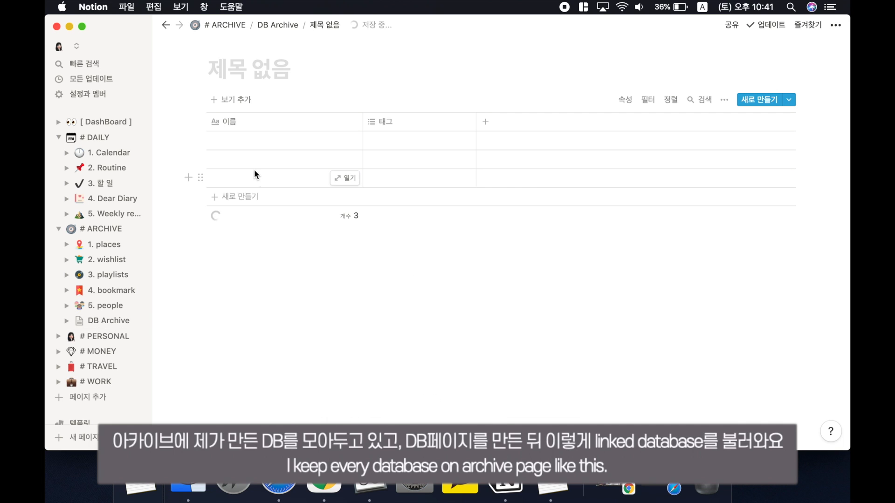
Title the new table database test
key(Caps_Lock)
text(ㅅㄷ)
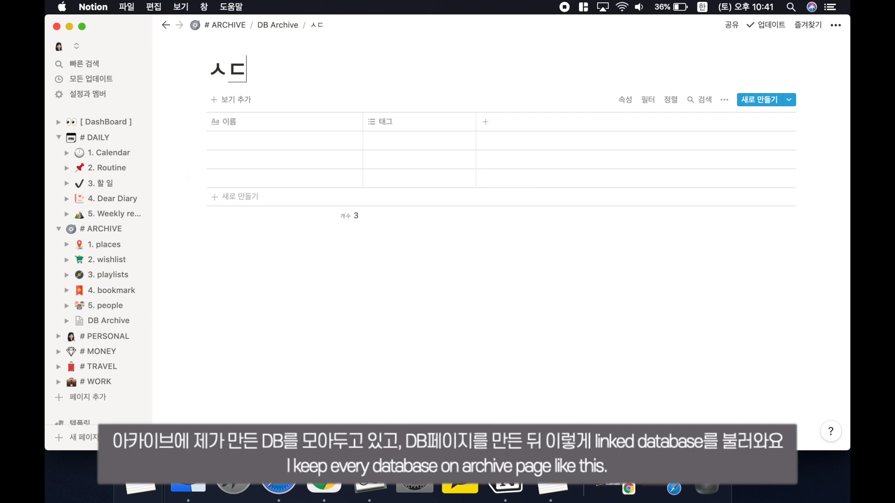
key(BackSpace)
key(BackSpace)
key(Caps_Lock)
text(test)
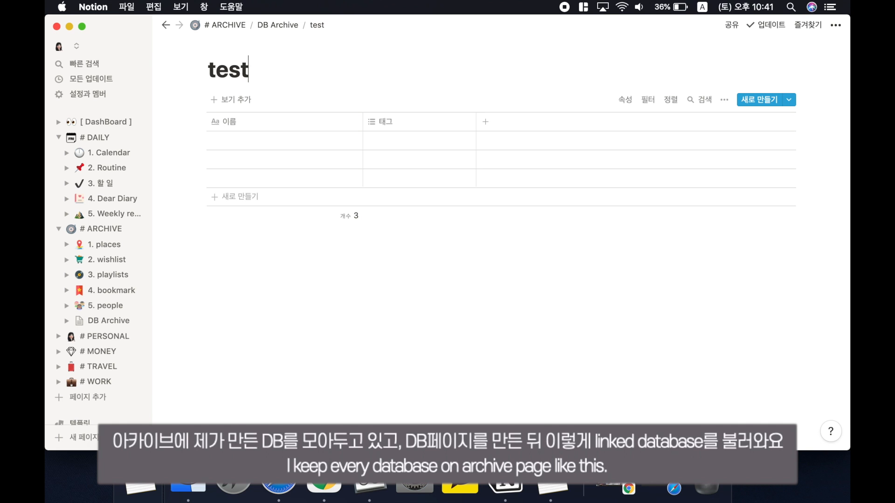
Insert a linked view of the test database directly below the Everyday Routine callout on the 2. Routine page
click(103, 169)
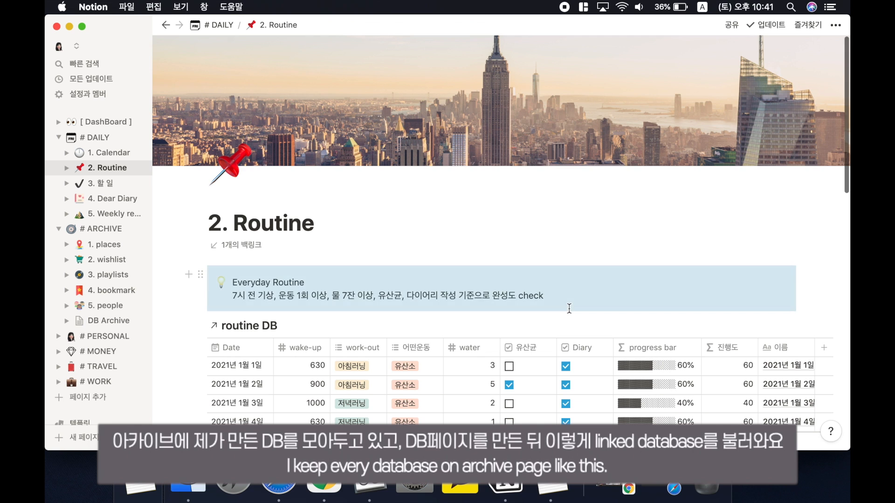
click(553, 298)
key(Return)
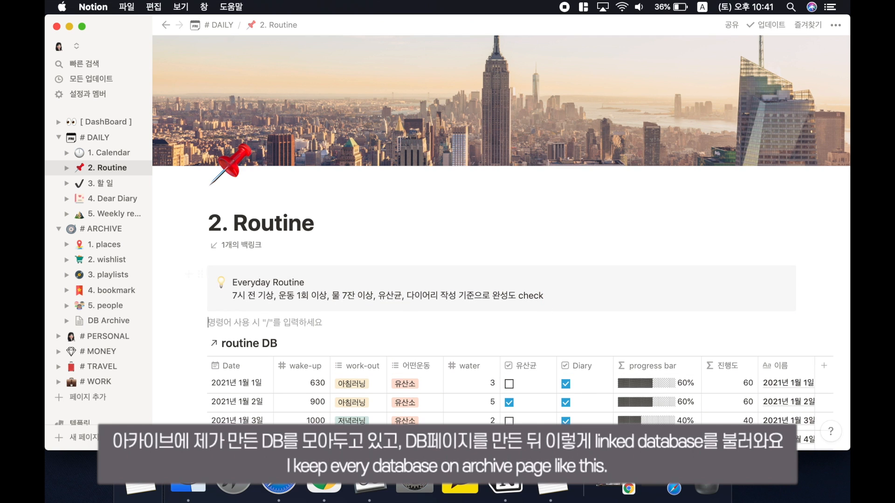
text(/l)
key(BackSpace)
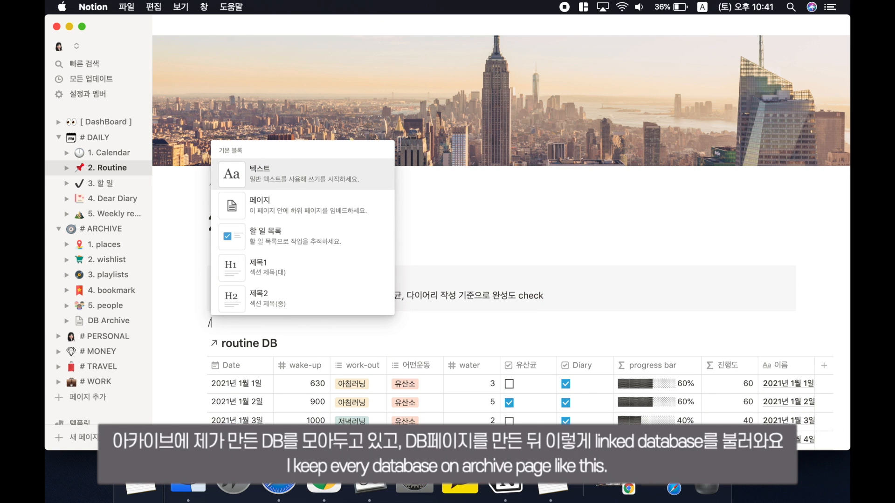
text(linke)
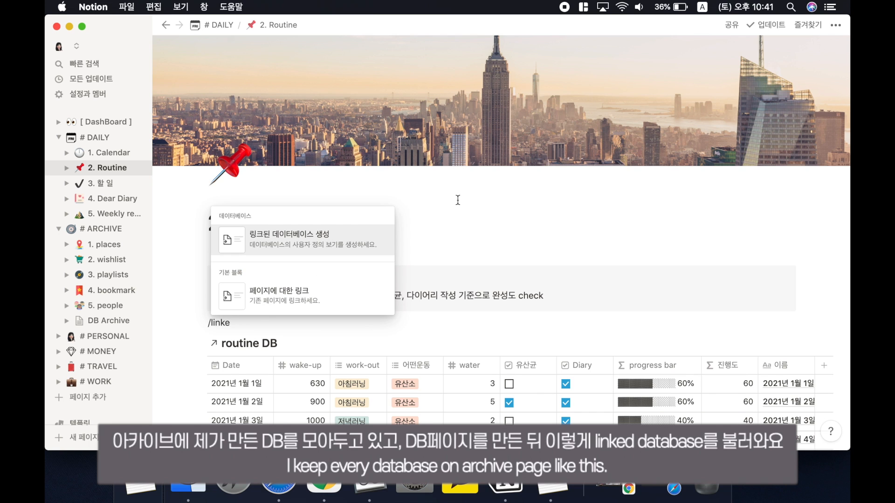
click(332, 234)
text(test)
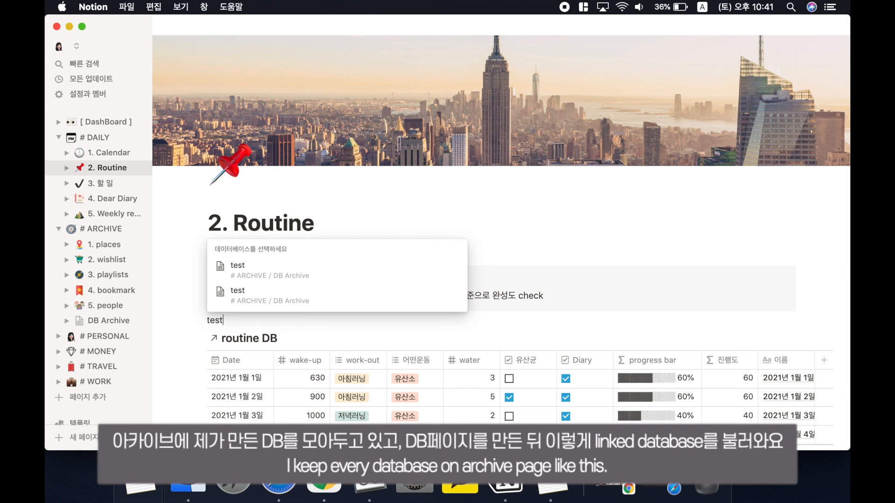
click(282, 274)
scroll(259, 349, down, 2)
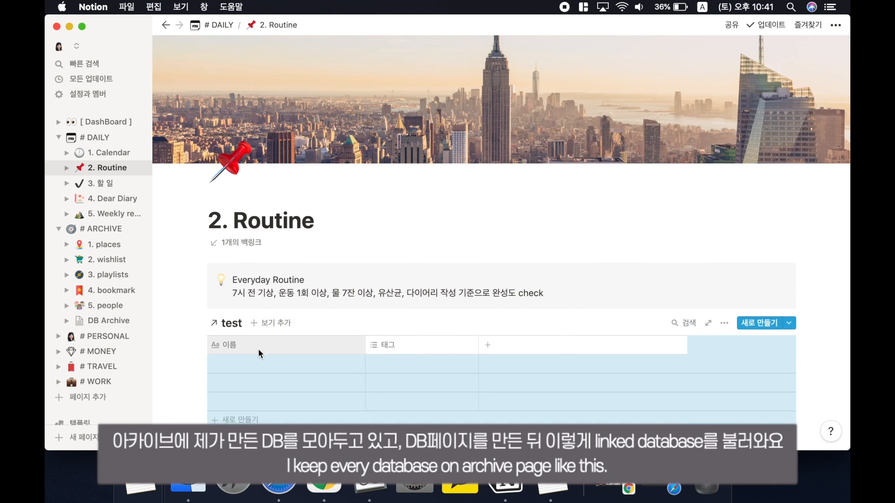
scroll(270, 327, down, 1)
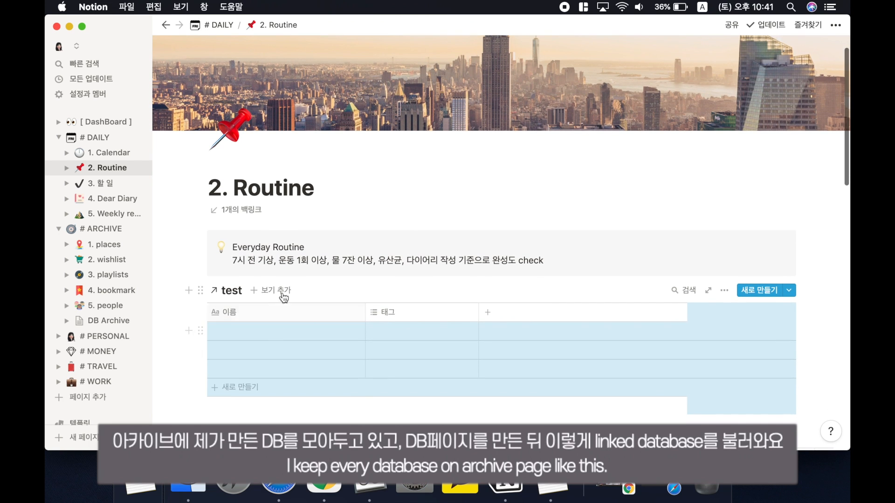
Delete the linked test database block from the 2. Routine page
click(200, 293)
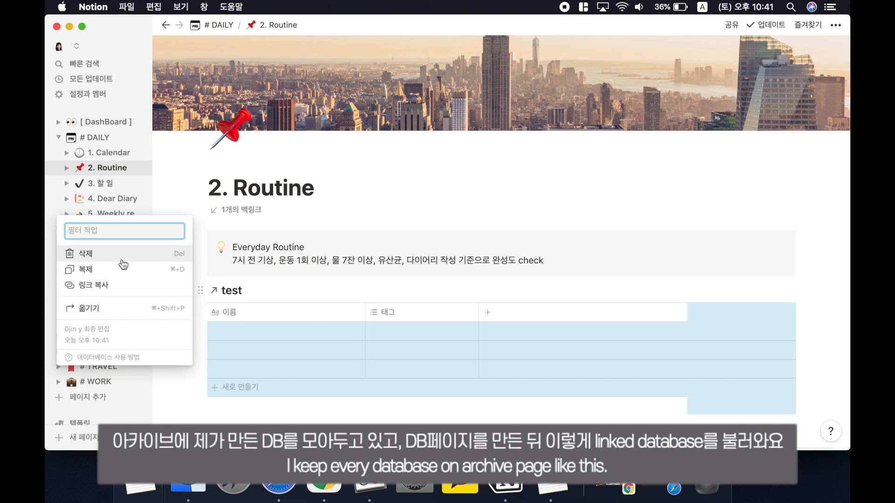
click(368, 311)
click(200, 292)
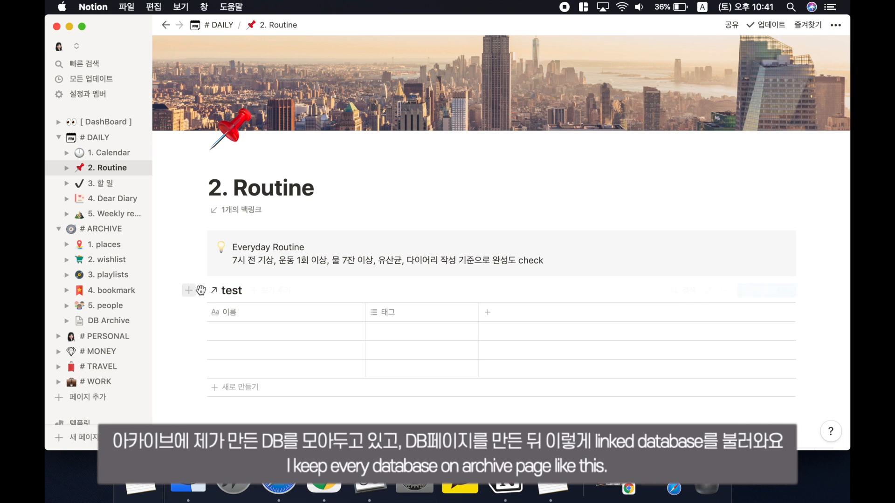
click(200, 292)
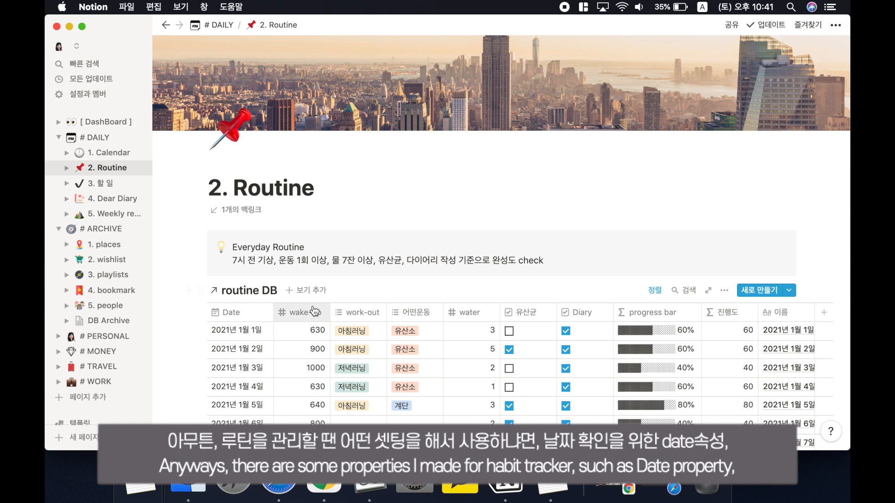
Insert an empty row below the 2021년 1월 3일 entry in routine DB, removing the table's sort
scroll(307, 303, down, 2)
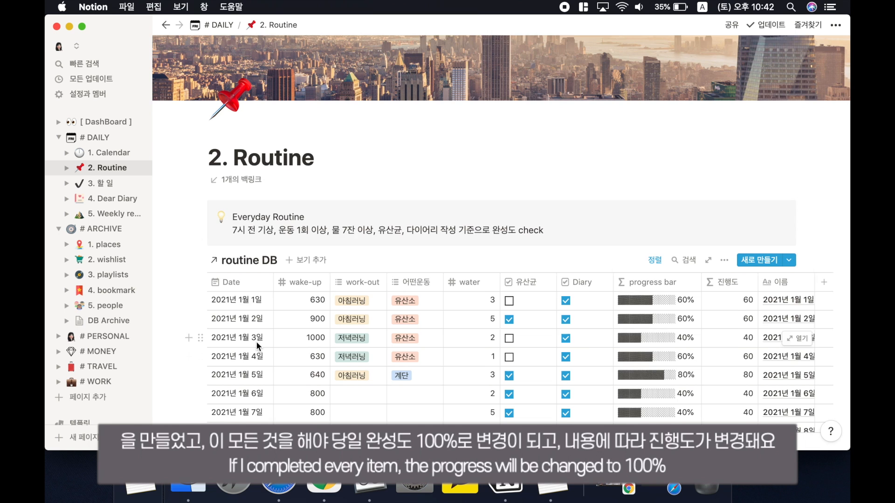
scroll(256, 341, up, 3)
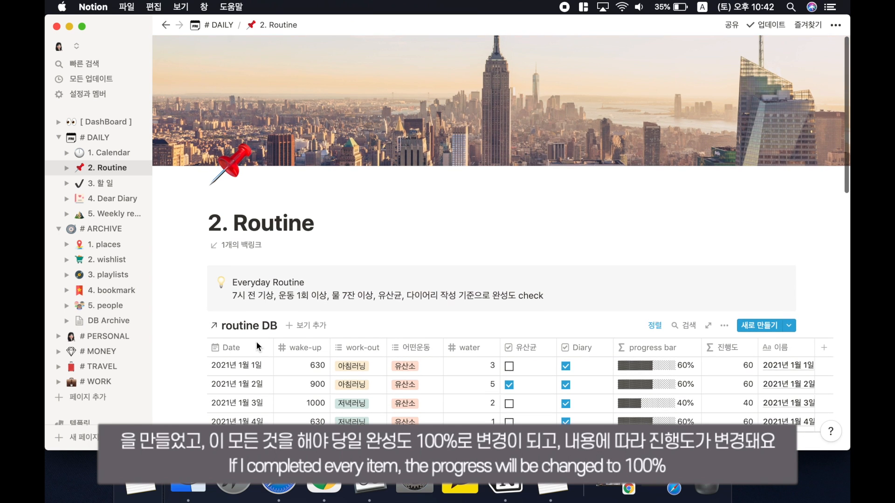
scroll(256, 341, down, 1)
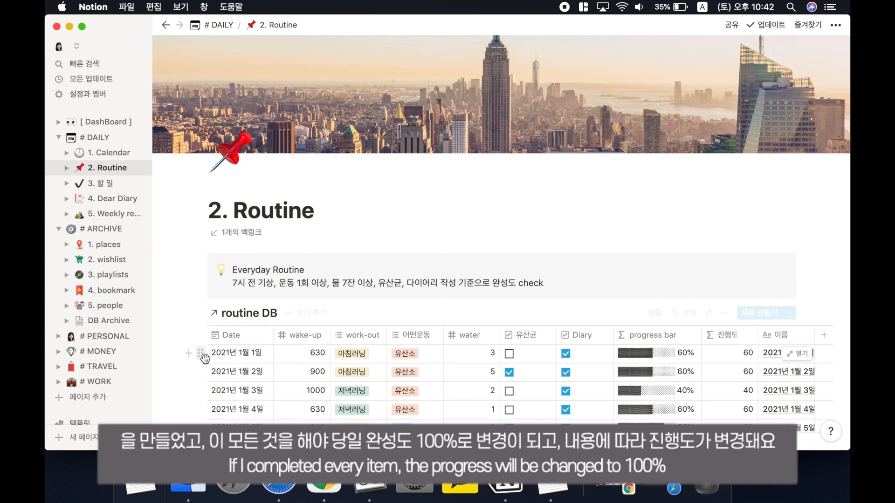
click(190, 390)
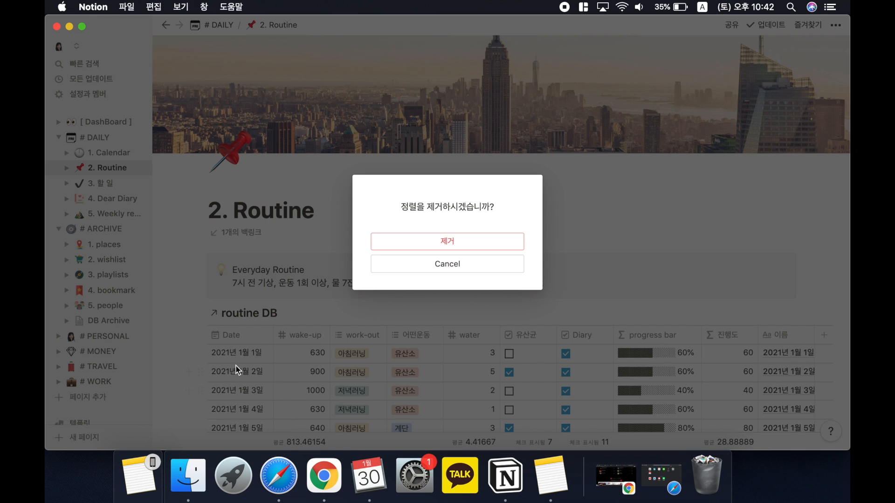
click(430, 240)
scroll(293, 359, down, 1)
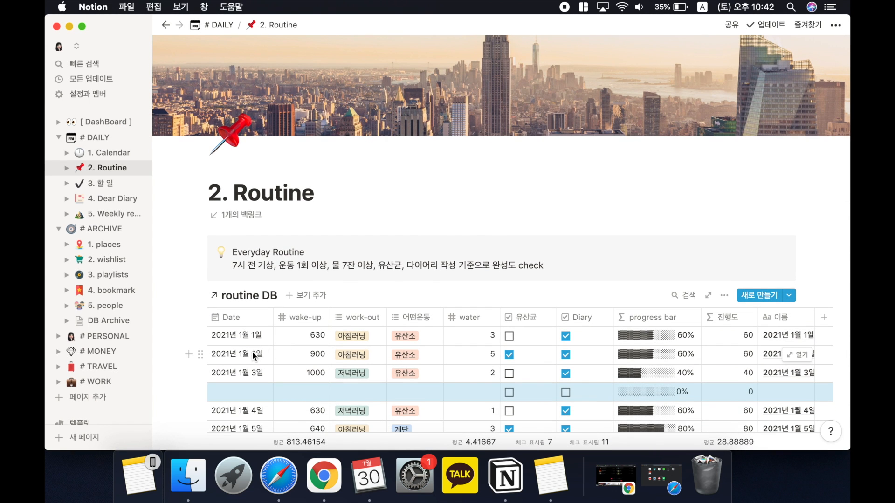
Set the new row's Date to 2020년 12월 31일
click(238, 392)
click(301, 171)
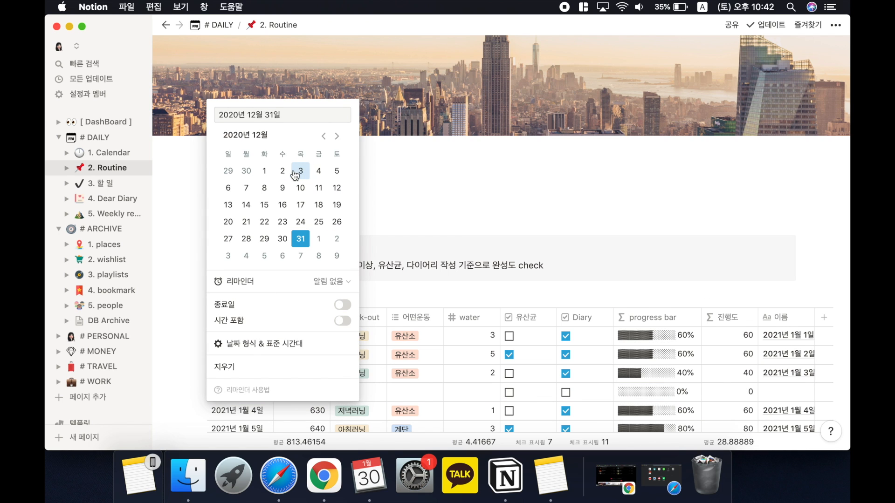
click(399, 238)
scroll(336, 363, down, 1)
scroll(321, 359, down, 2)
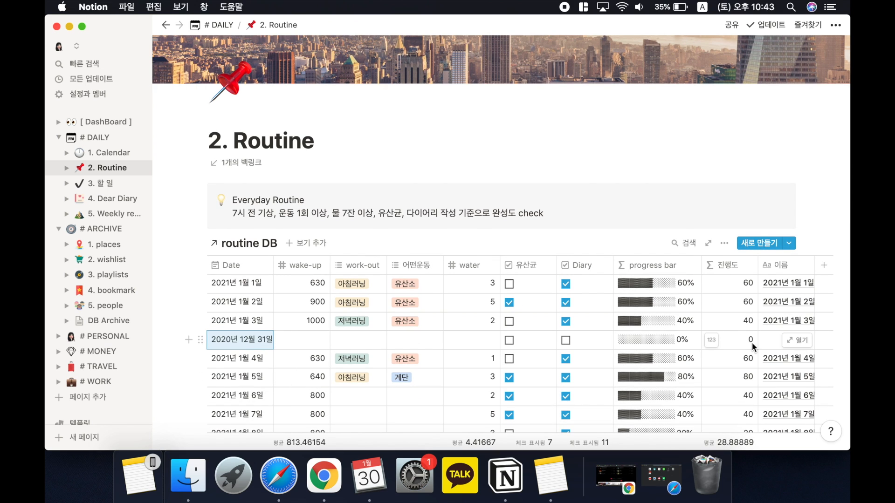
Set wake-up to 600 and work-out to PT in the 2020년 12월 31일 row
click(305, 345)
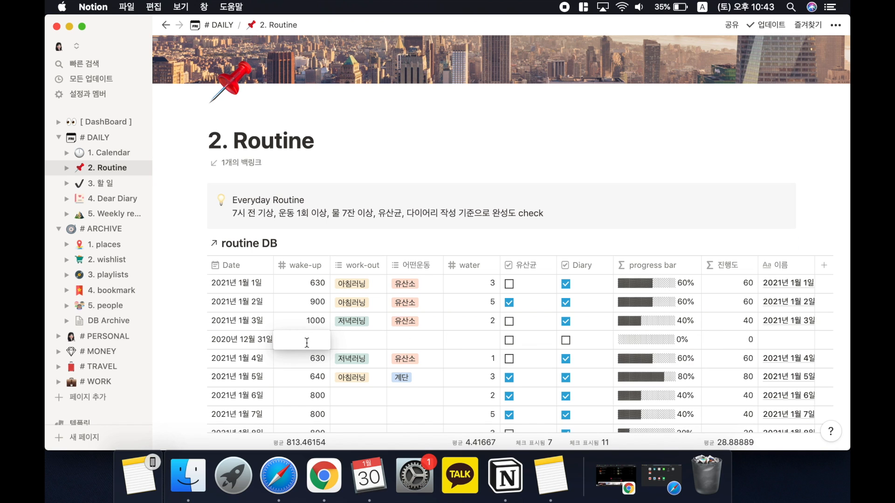
text(600)
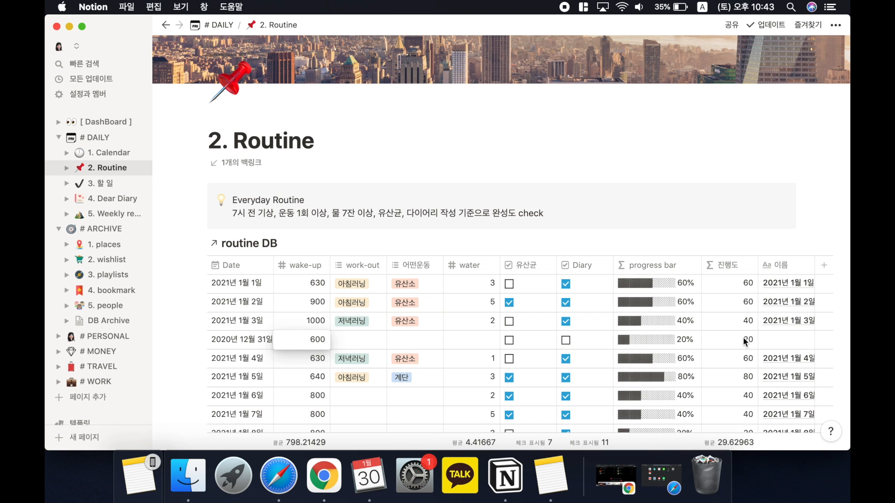
click(351, 340)
click(353, 340)
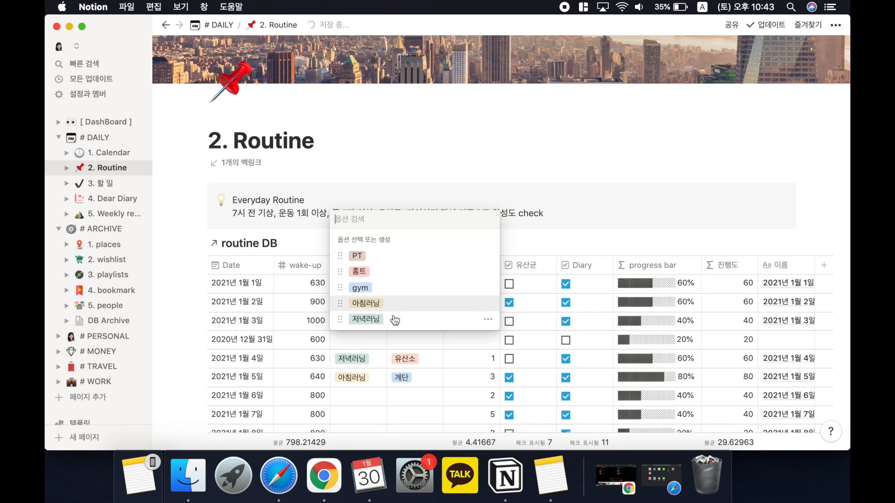
click(389, 256)
key(Escape)
Set 어떤운동 to 하체 in the 2020년 12월 31일 row
click(412, 338)
key(Escape)
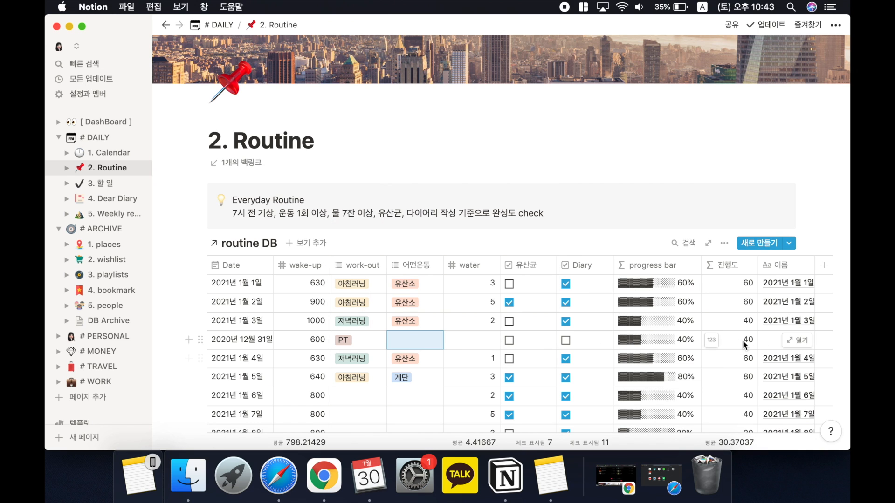
click(418, 347)
click(419, 288)
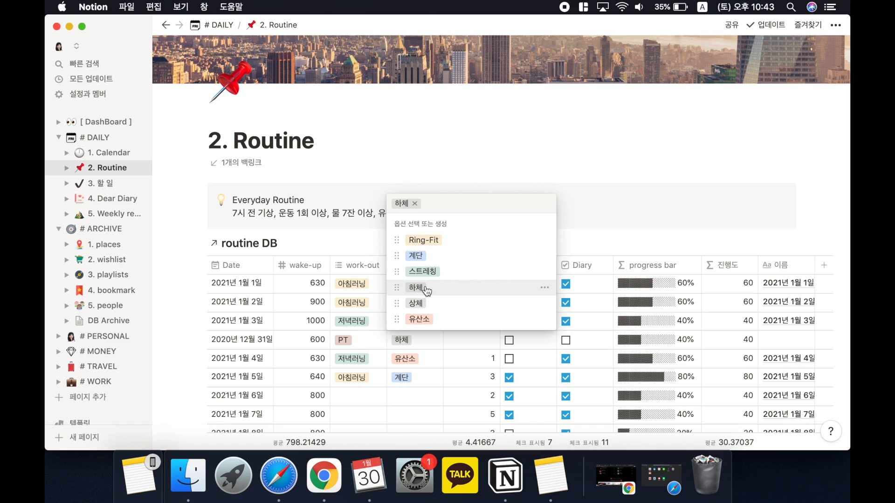
Set water to 8 and tick both 유산균 and Diary in the 2020년 12월 31일 row
click(463, 340)
click(475, 339)
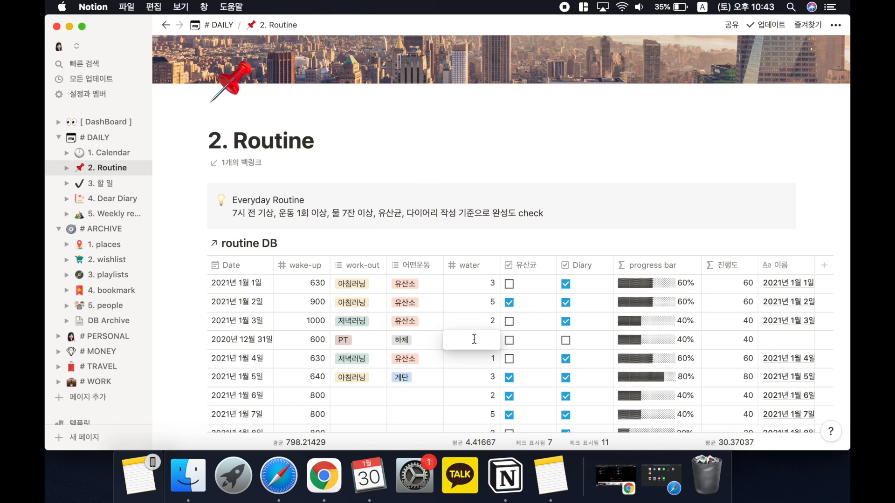
text(8)
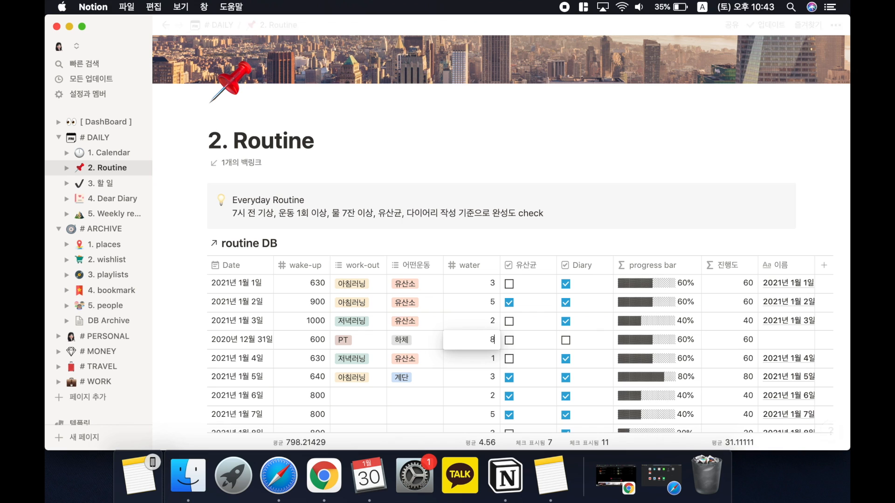
key(Return)
click(508, 341)
click(565, 341)
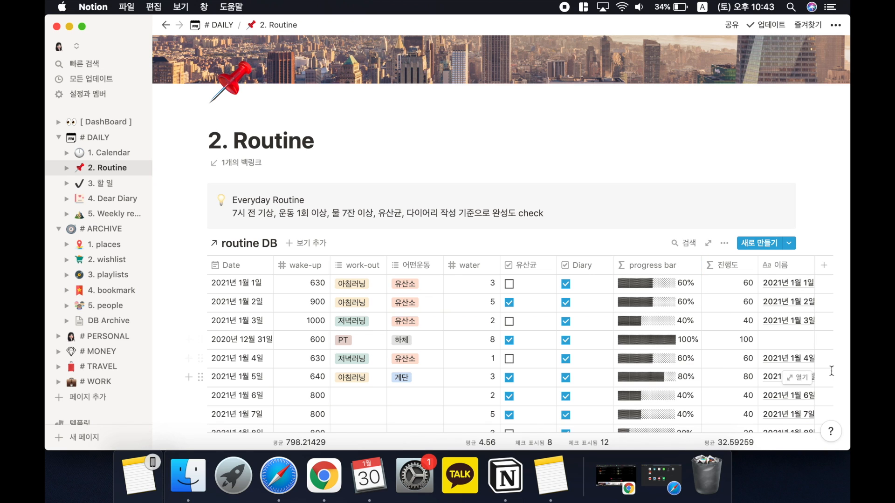
Add a new property of type 수식 (formula) at the end of the routine DB table
click(737, 264)
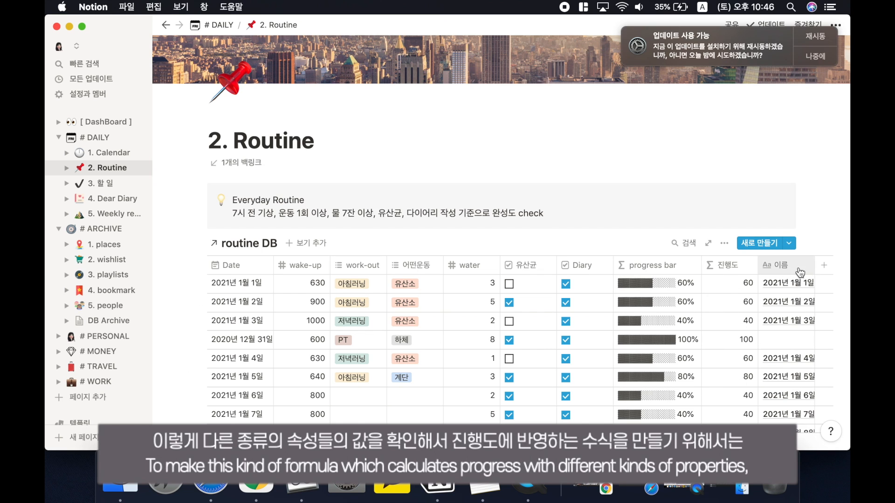
click(824, 266)
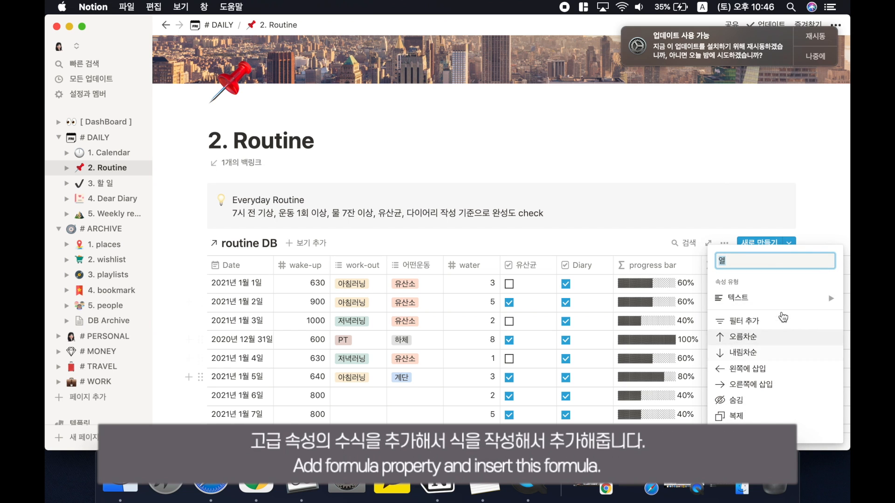
click(745, 299)
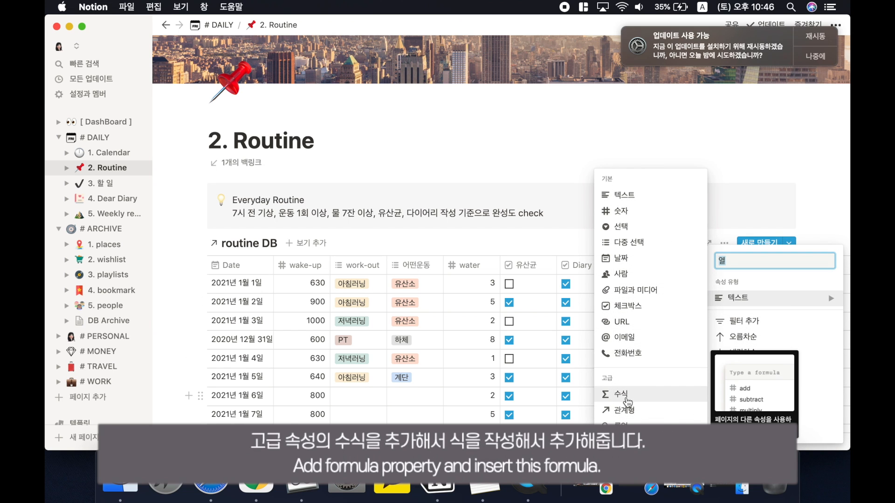
click(626, 397)
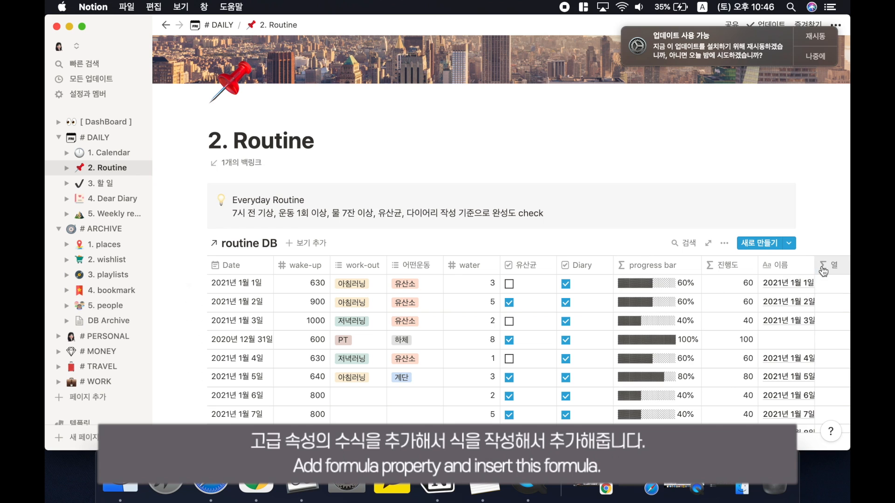
Open the formula of the 진행도 property for editing and look over the whole expression
click(726, 265)
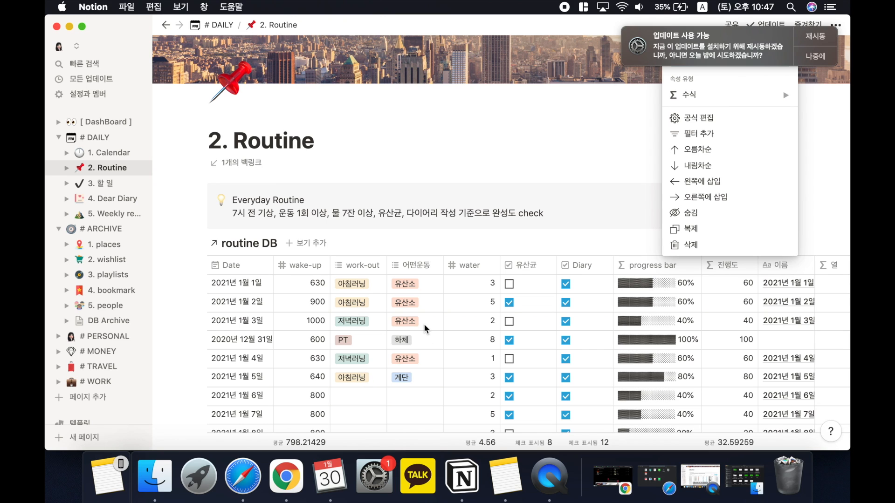
click(726, 273)
click(726, 266)
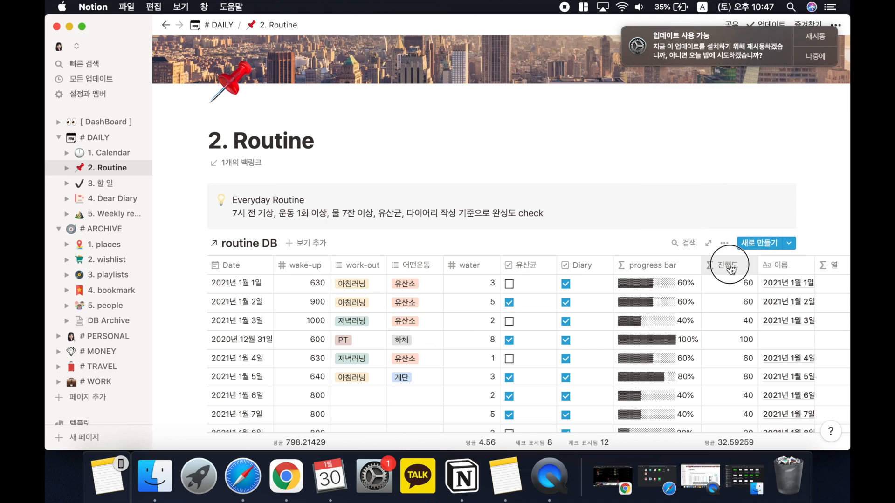
click(704, 120)
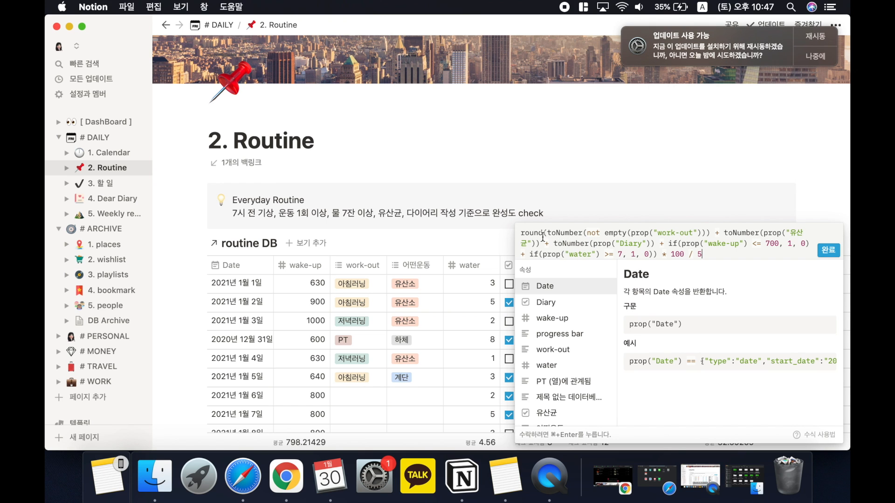
drag(716, 255, 519, 225)
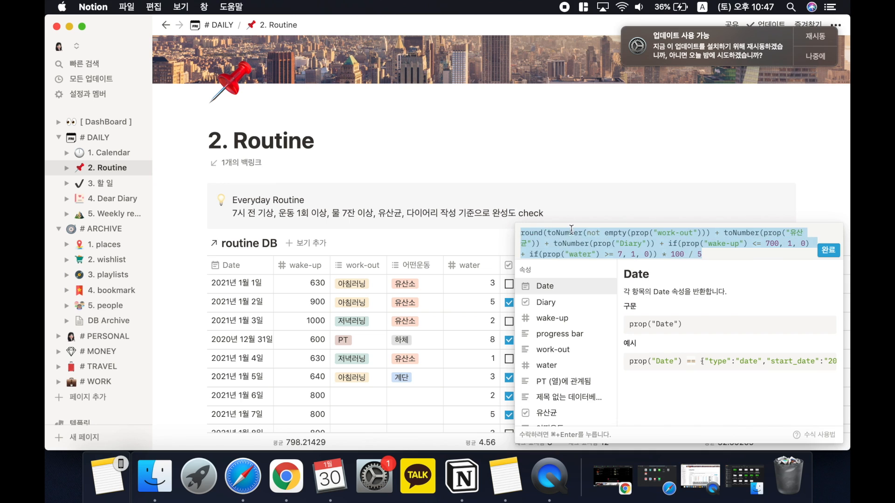
click(631, 236)
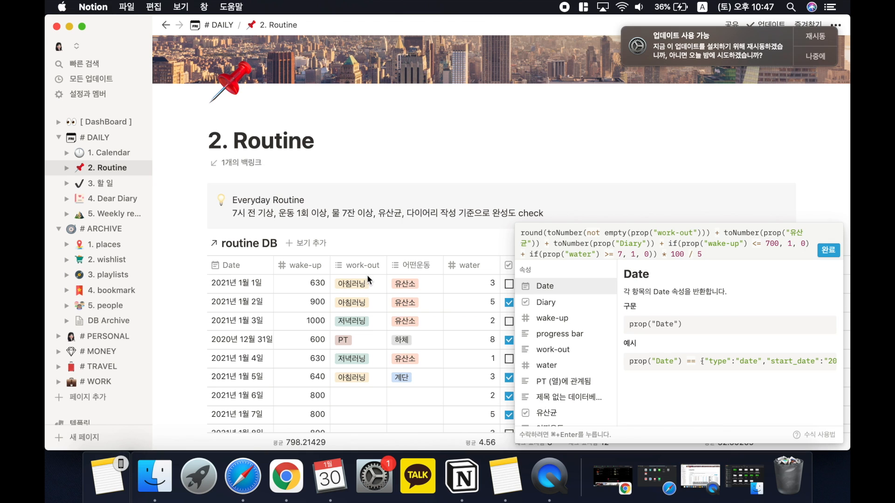
Examine the work-out, 유산균, Diary and wake-up terms inside the 진행도 formula
click(671, 240)
drag(707, 232, 549, 229)
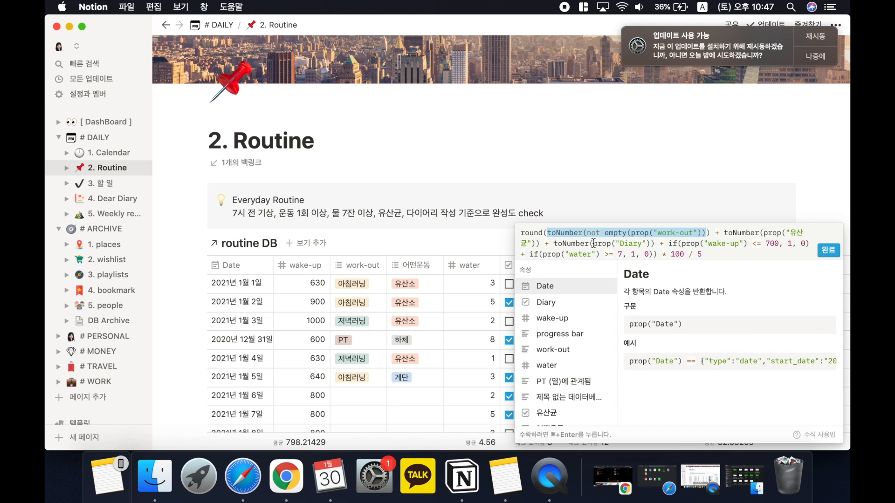
click(647, 244)
drag(646, 243, 724, 234)
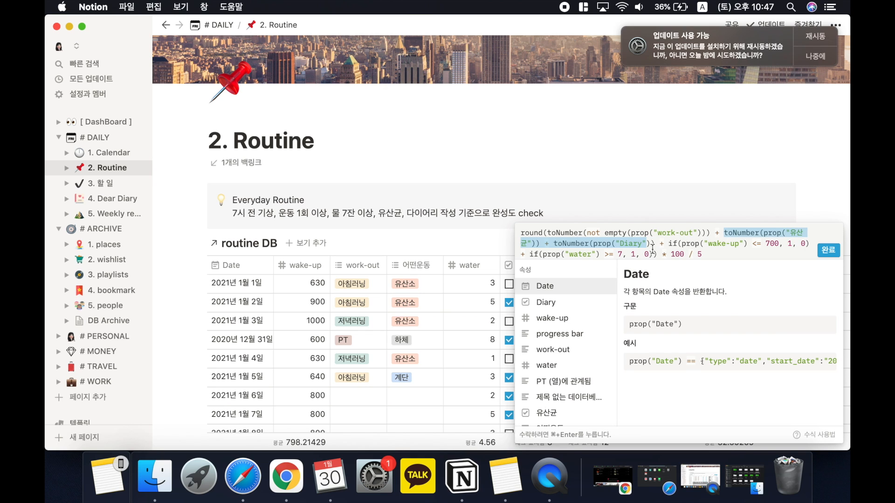
drag(779, 244, 682, 244)
click(787, 244)
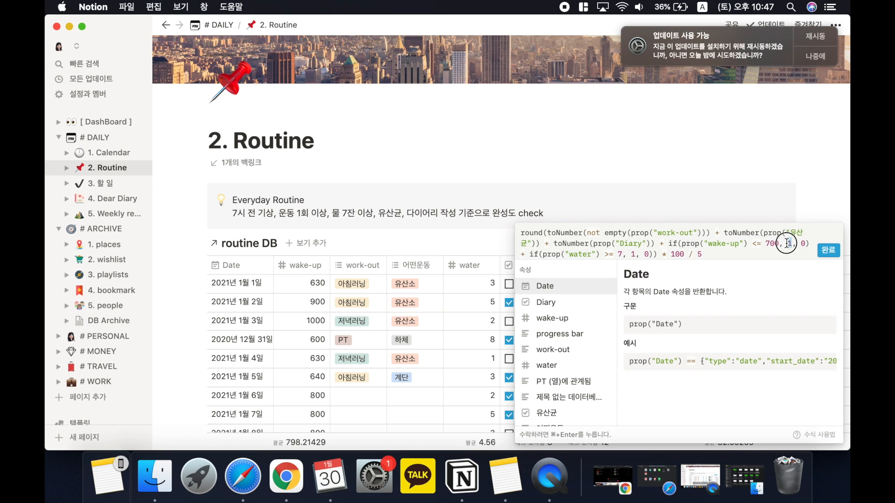
Examine the water condition and the * 100 / 5 scaling in the 진행도 formula, and close the formula editor
click(585, 254)
drag(585, 254, 546, 254)
click(608, 254)
text(=)
click(636, 253)
drag(636, 253, 582, 232)
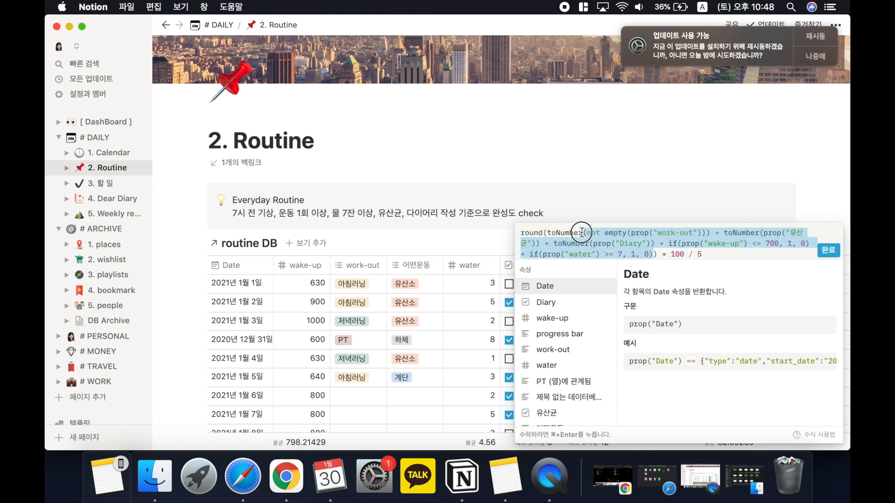
double_click(698, 254)
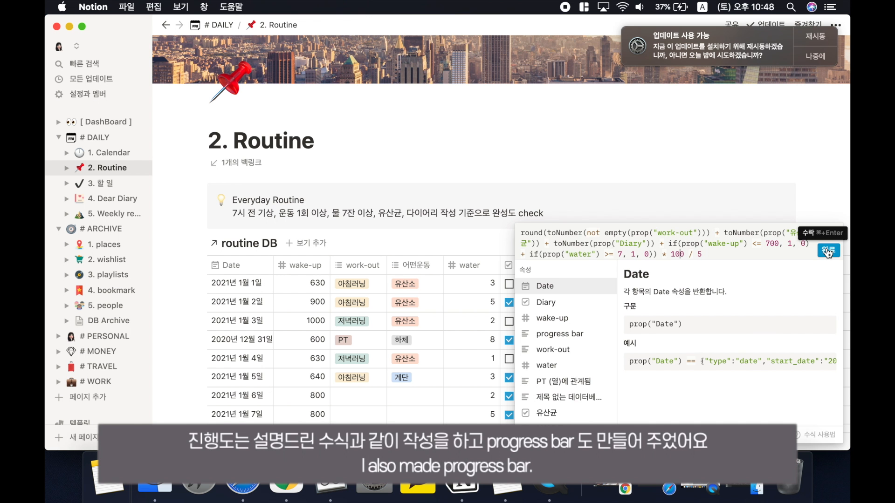
click(823, 246)
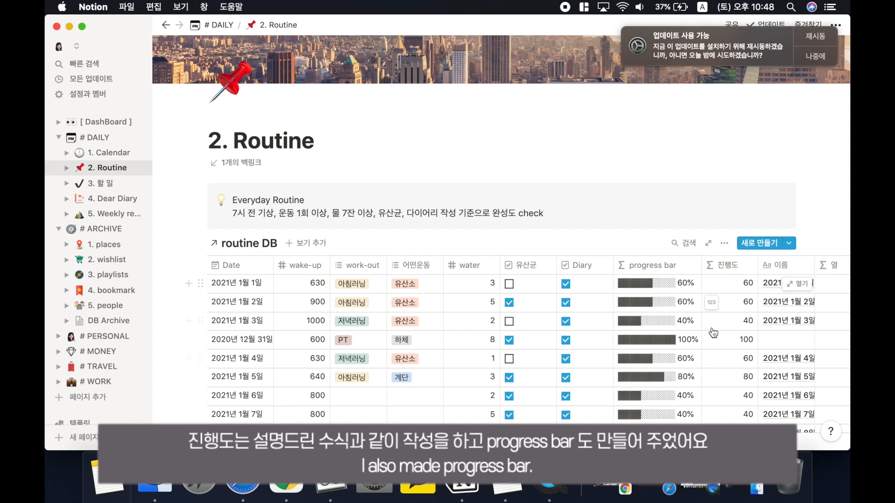
Open the progress bar property's formula, examine how its slice and floor parts use 진행도, and close it
click(664, 267)
mouse_move(639, 96)
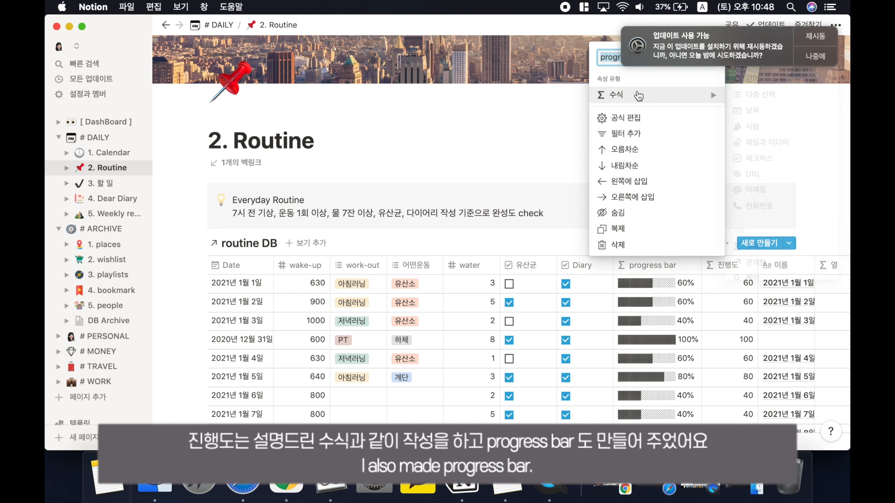
click(639, 118)
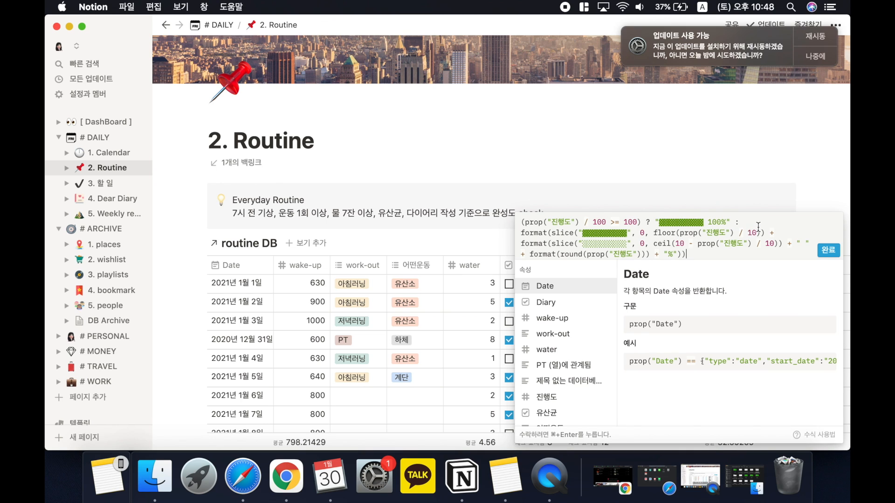
drag(758, 232, 679, 230)
click(687, 253)
drag(757, 232, 684, 232)
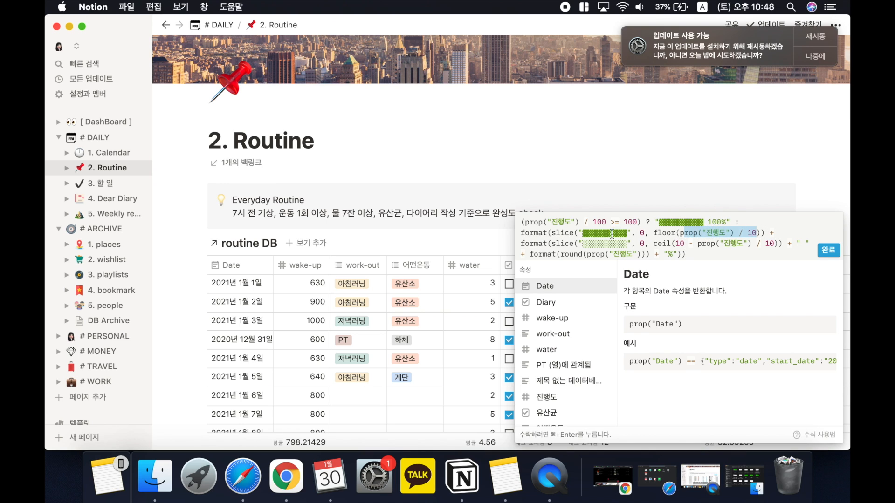
drag(601, 234, 614, 234)
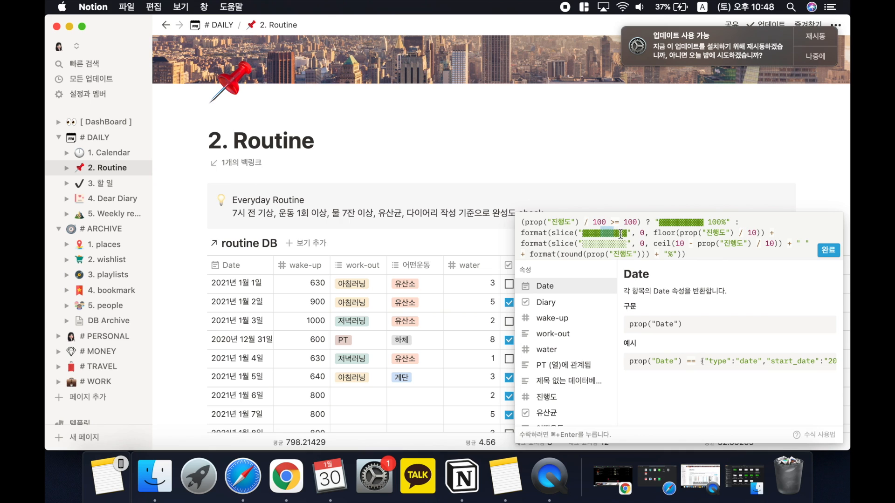
click(828, 252)
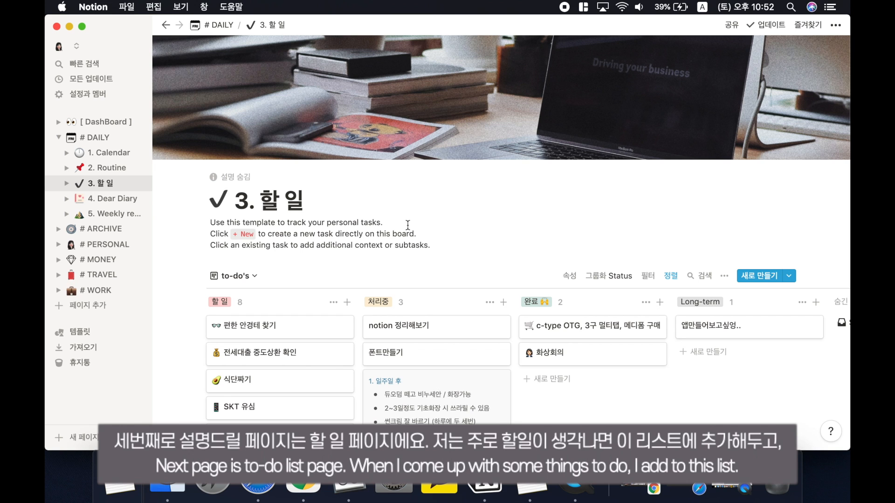
Add a new page under # DAILY and open the templates for it
scroll(410, 226, down, 2)
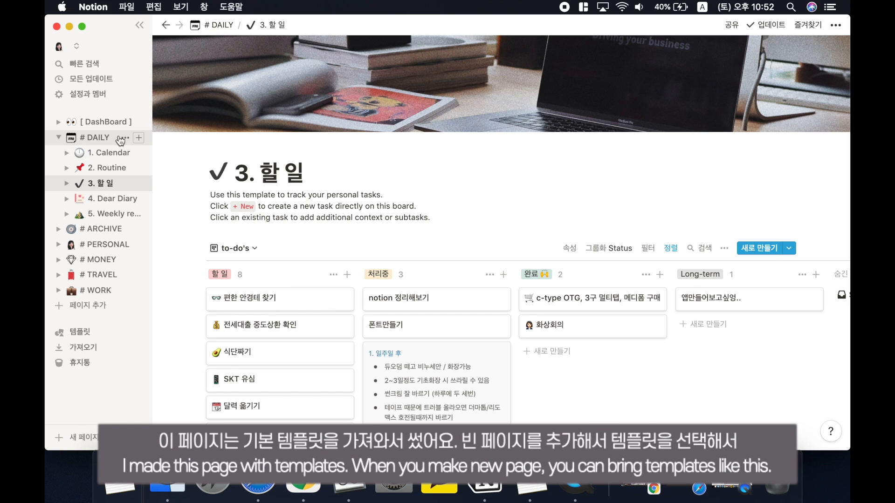
click(139, 137)
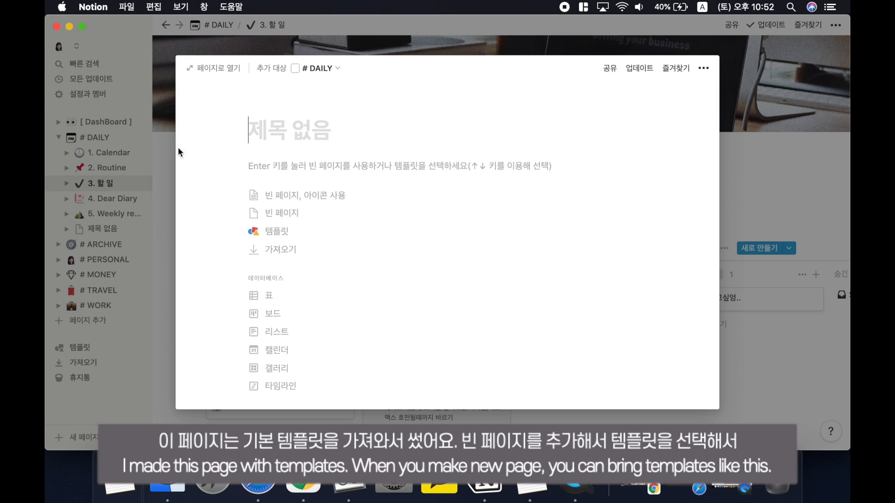
click(294, 231)
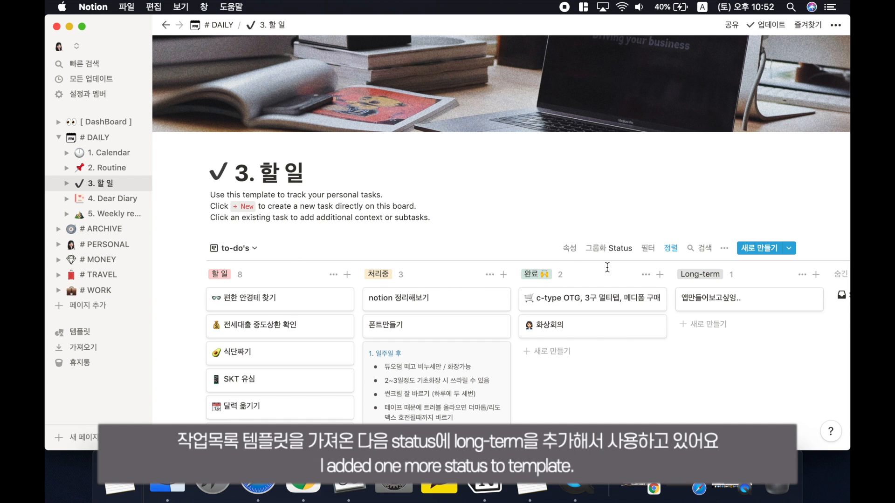
Set the Status of the Youtube 시작해보기 card to 처리중, and move the card back to the 할 일 column of the board
scroll(685, 261, up, 2)
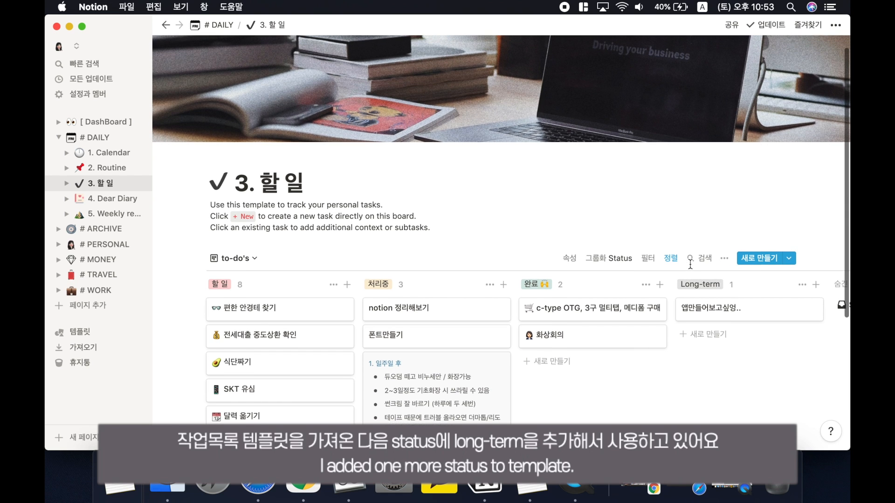
scroll(690, 264, up, 2)
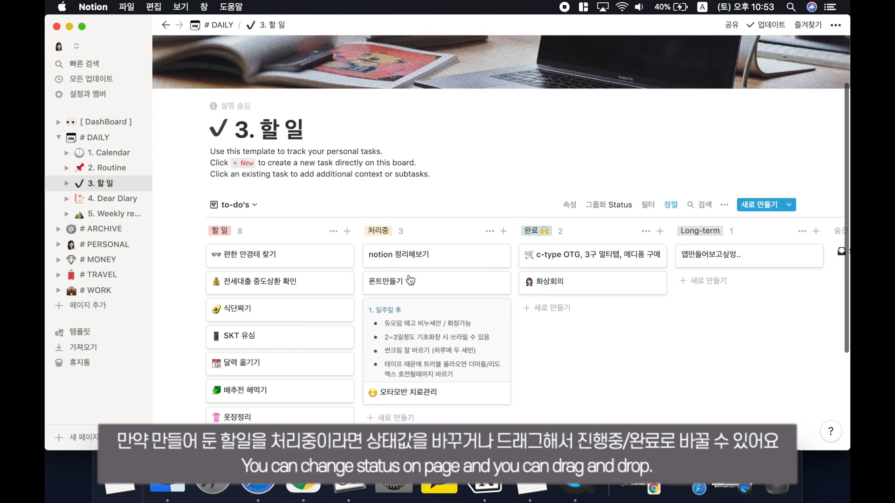
scroll(299, 319, down, 5)
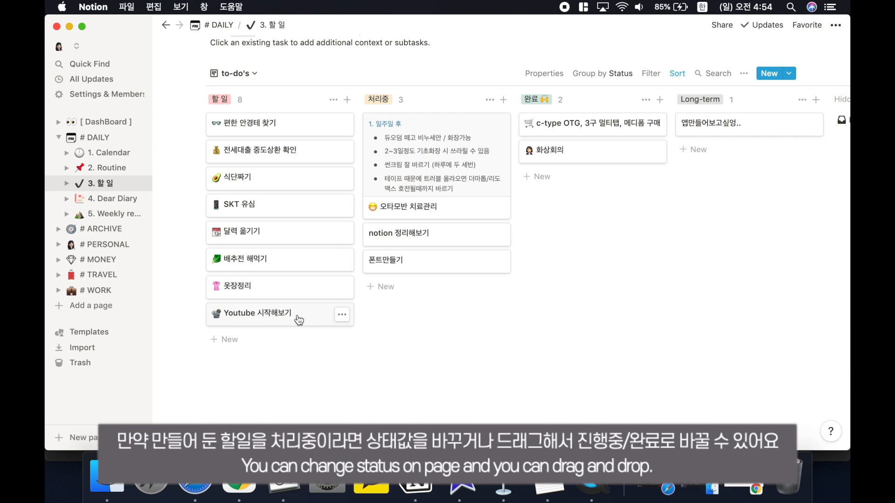
click(298, 318)
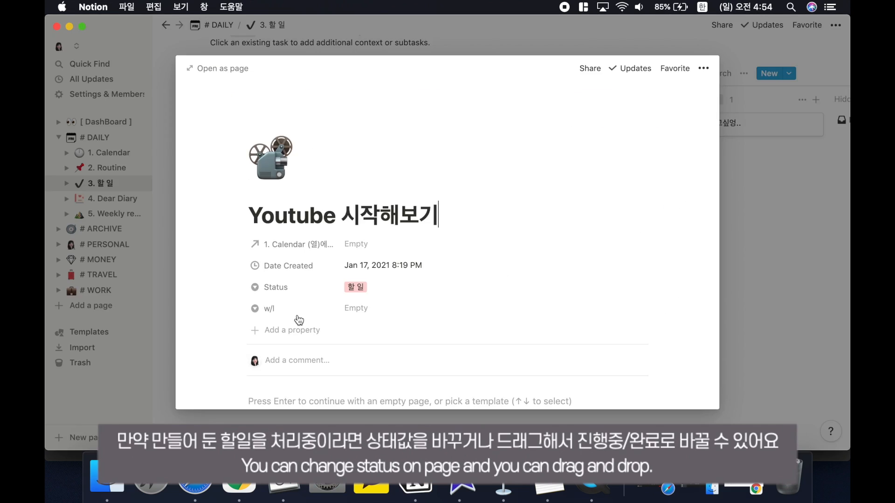
click(367, 291)
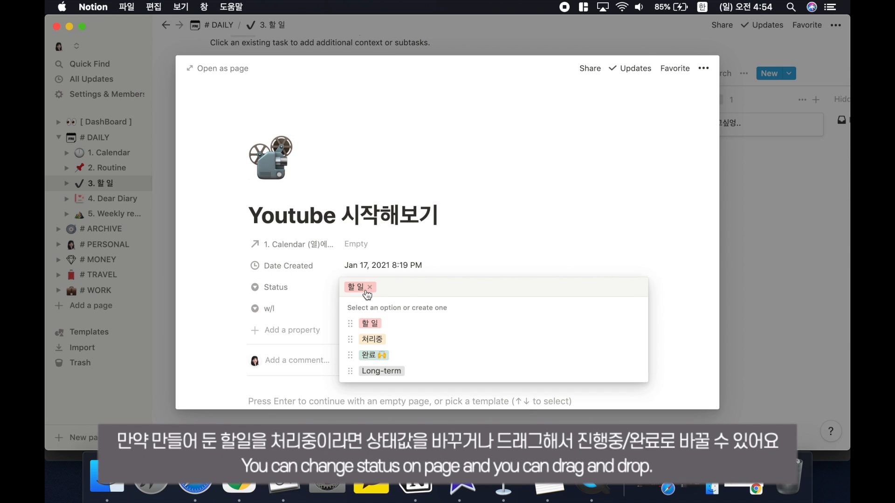
click(372, 340)
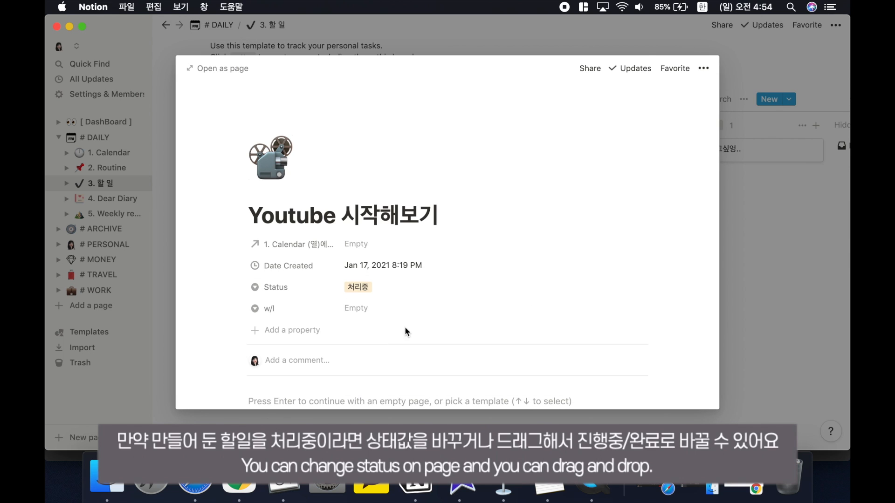
click(729, 263)
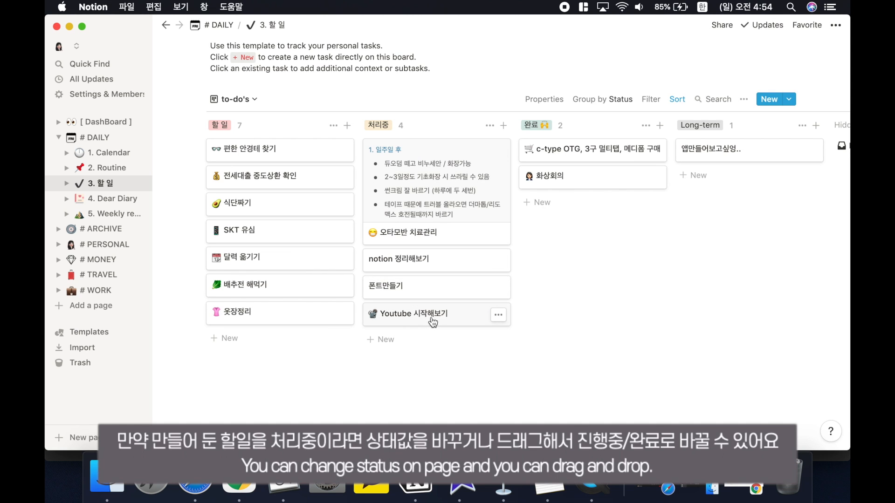
drag(423, 318, 309, 340)
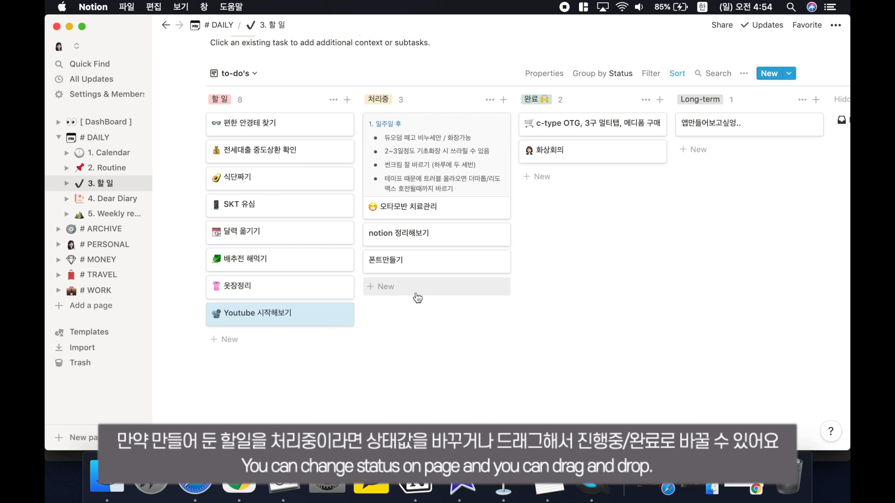
scroll(417, 298, up, 8)
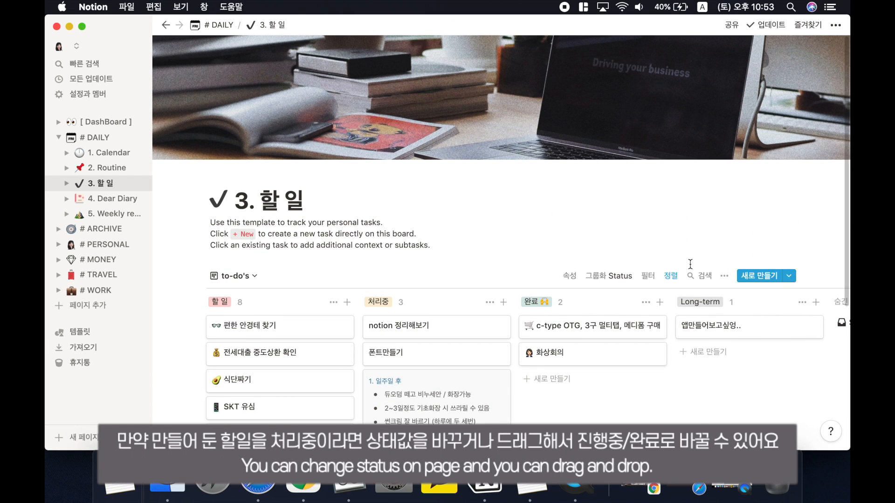
Open the 오타모반 치료관리 card in the 처리중 column and read through its notes and properties
scroll(410, 279, down, 2)
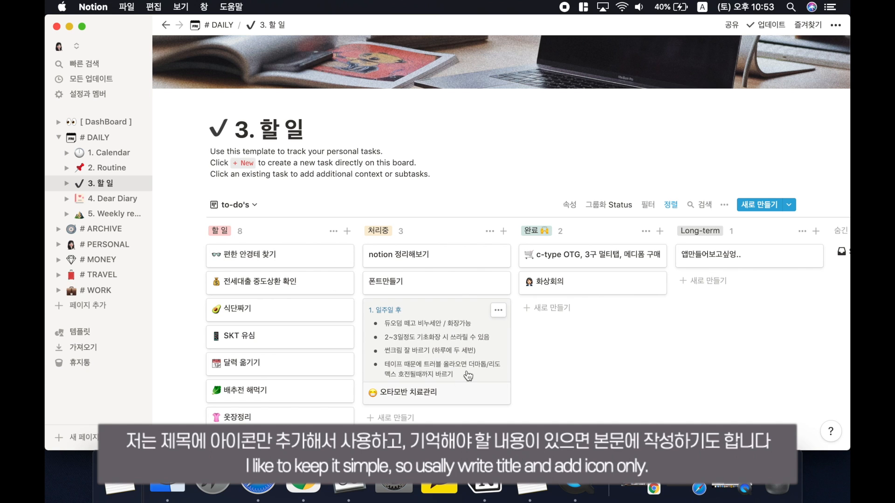
click(425, 349)
scroll(423, 347, down, 8)
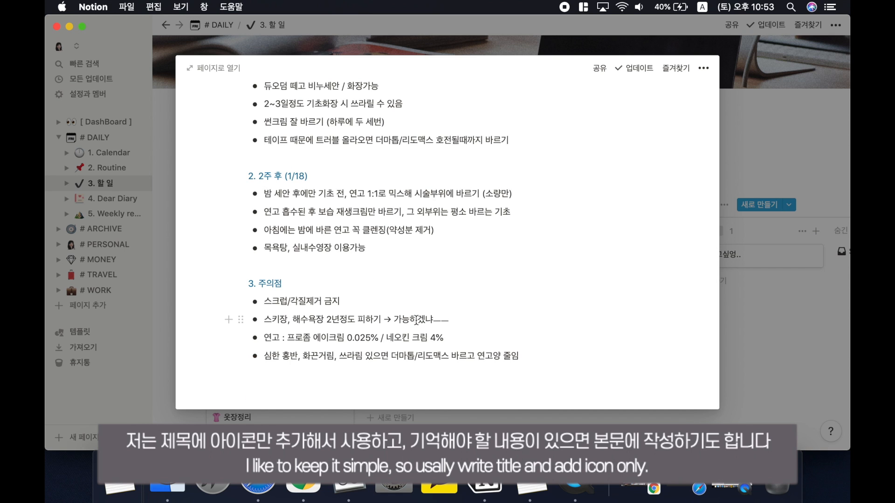
scroll(416, 321, up, 3)
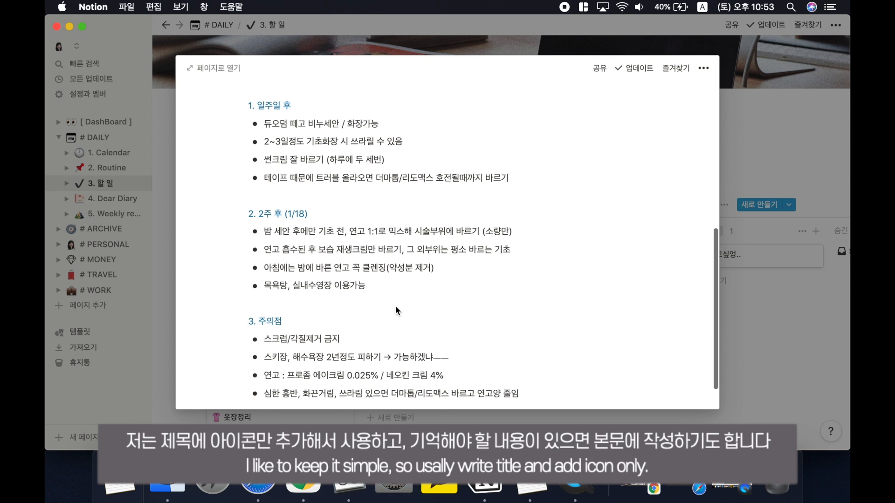
scroll(395, 305, up, 3)
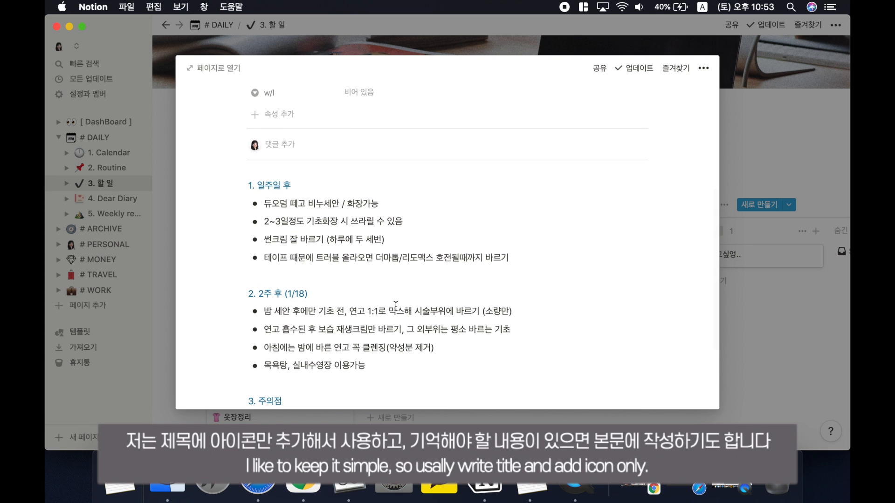
scroll(396, 305, up, 10)
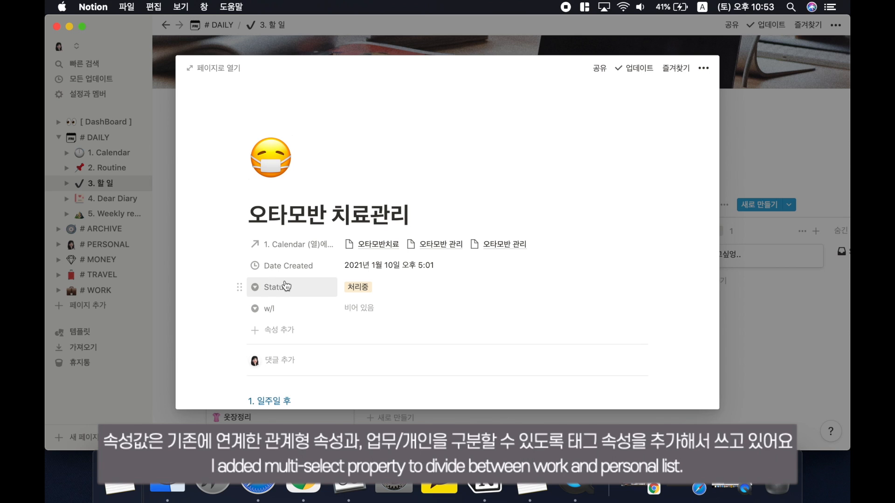
Open the settings of the card's relation property linked to 1. Calendar and examine its name and type
click(297, 243)
click(327, 271)
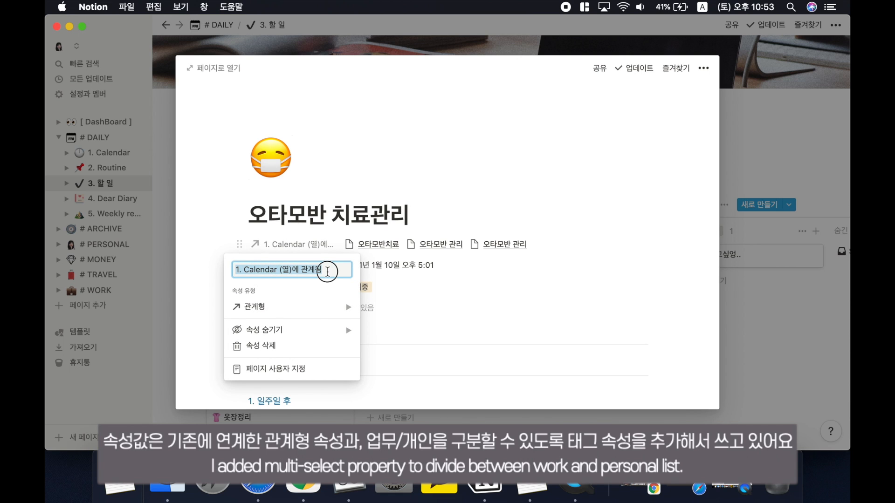
drag(328, 271, 232, 266)
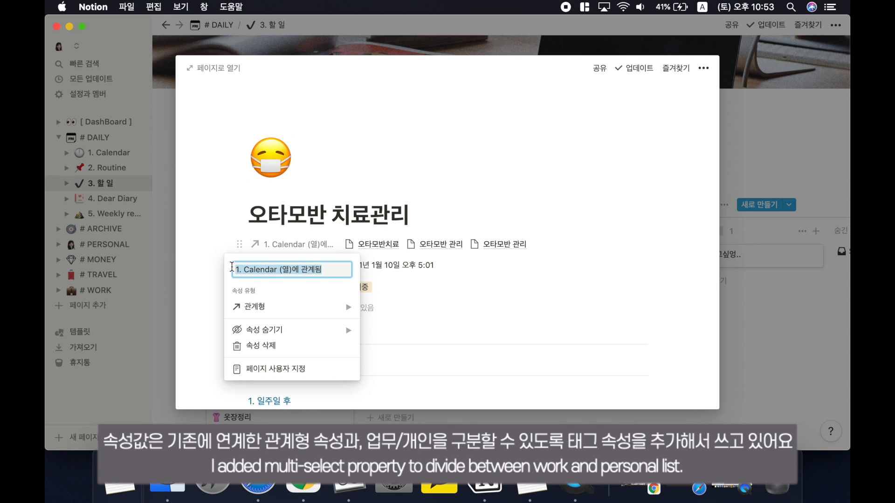
Set the w/l property of the 오타모반 치료관리 card to personal and return to the board
click(650, 248)
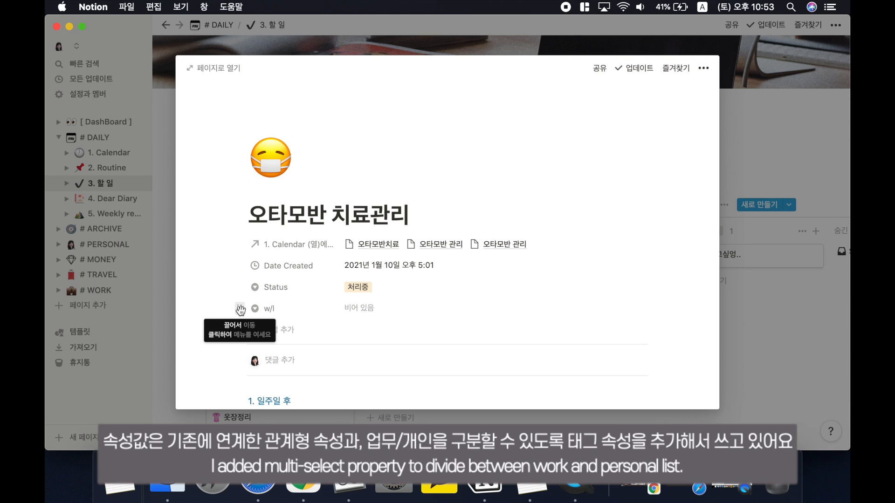
click(416, 308)
click(377, 361)
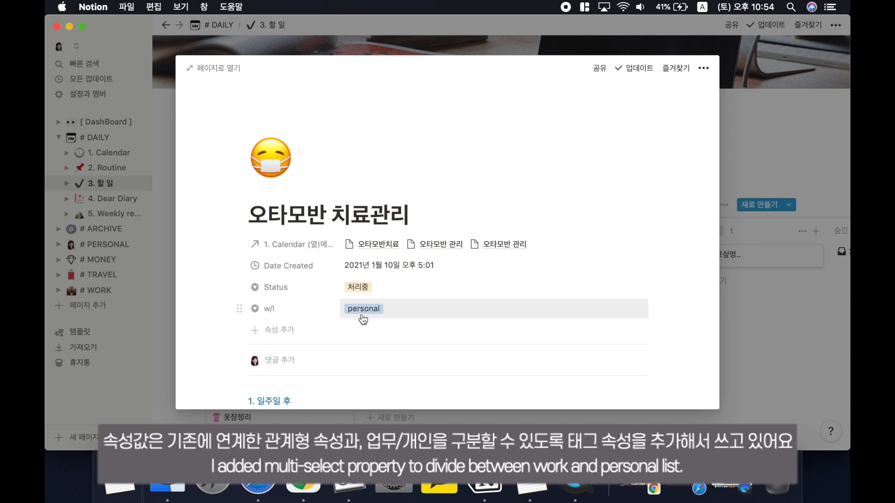
click(766, 308)
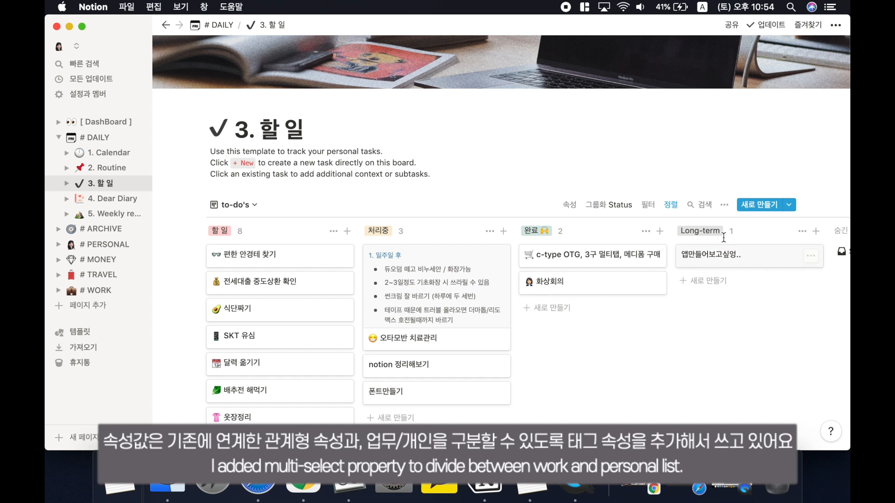
Examine the sort rule of the to-do's board and the w/l options of the 오타모반 치료관리 card
click(671, 205)
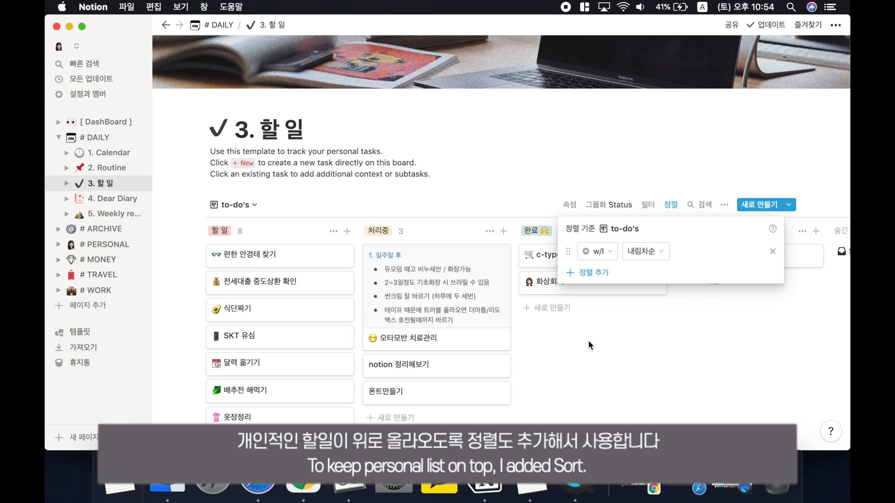
click(569, 329)
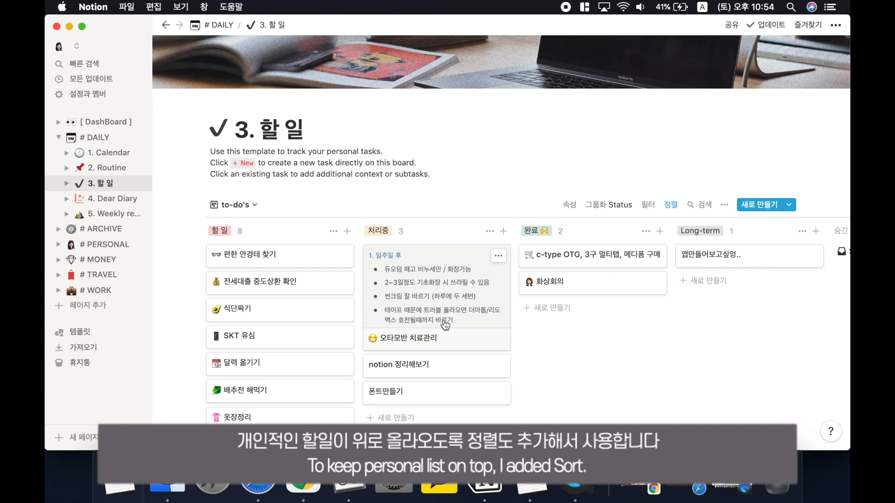
click(448, 300)
click(384, 308)
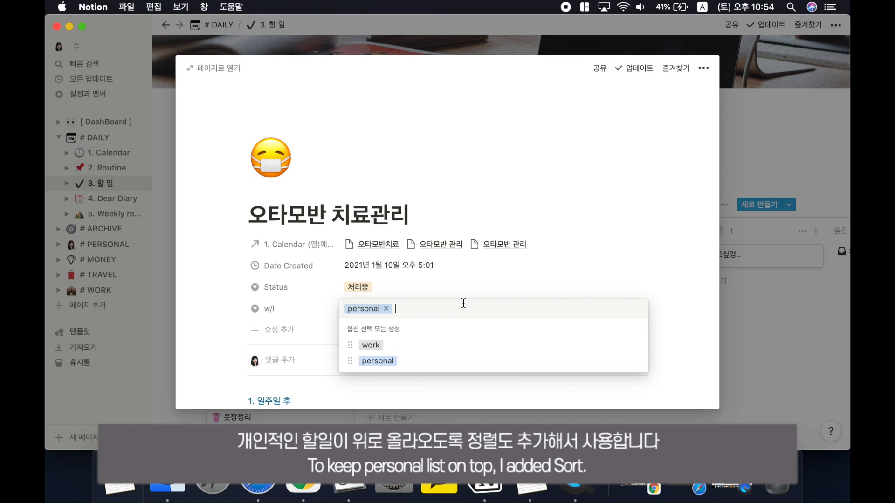
click(736, 321)
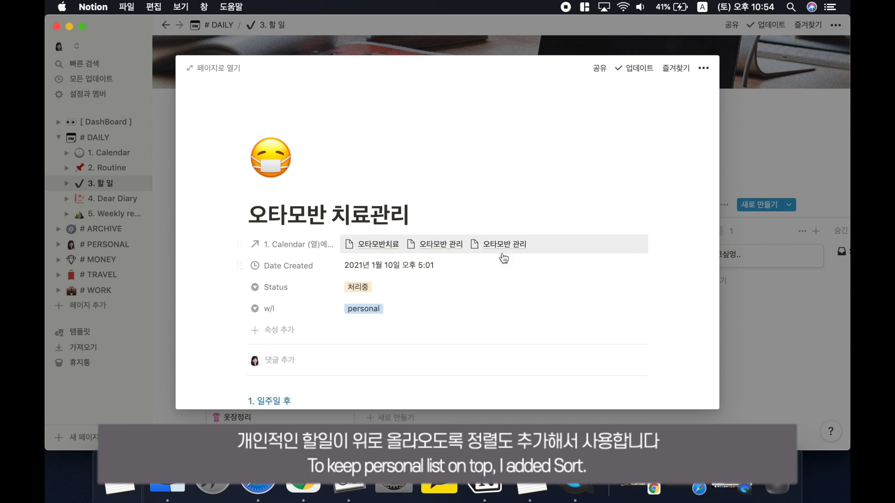
click(735, 322)
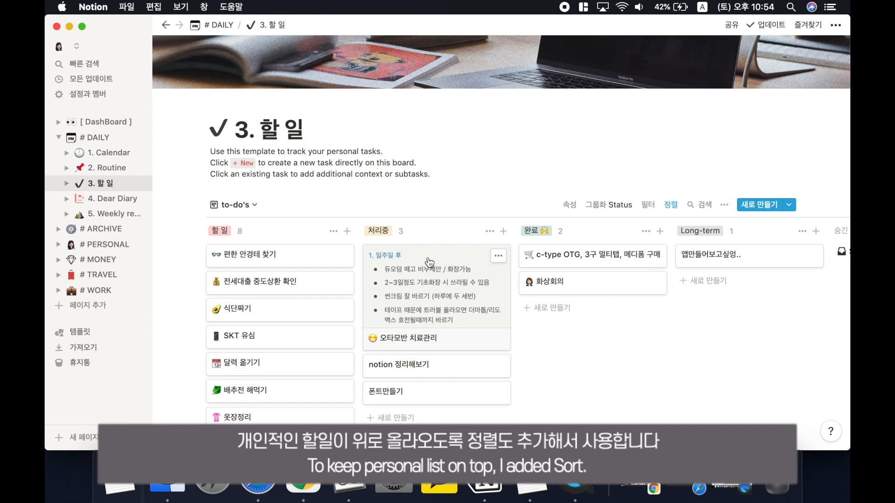
Leave the to-do board and open the 4. Dear Diary page under # DAILY
scroll(496, 192, down, 1)
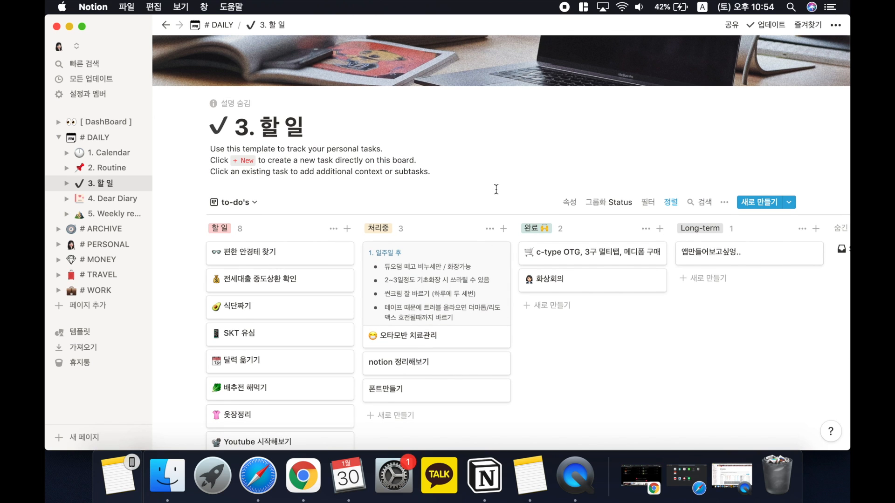
scroll(498, 177, up, 1)
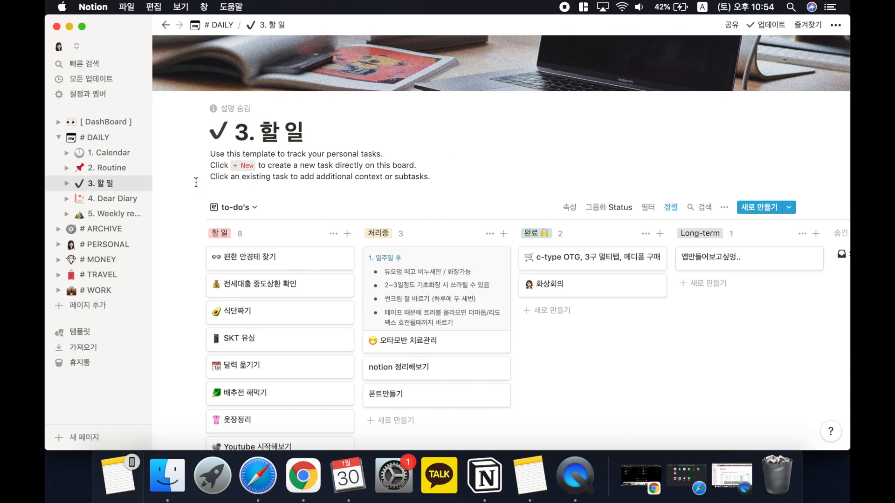
click(110, 200)
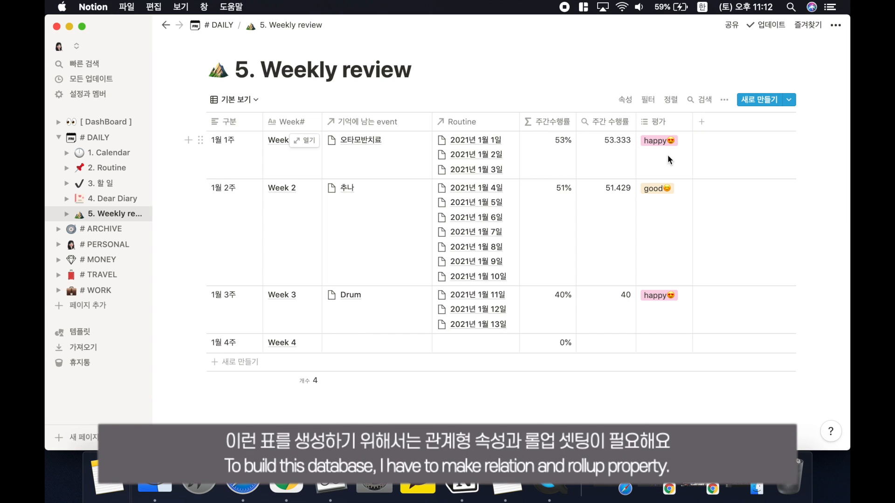
Add a relation column linked to the 1. Calendar database to the Weekly review table
click(722, 127)
click(724, 186)
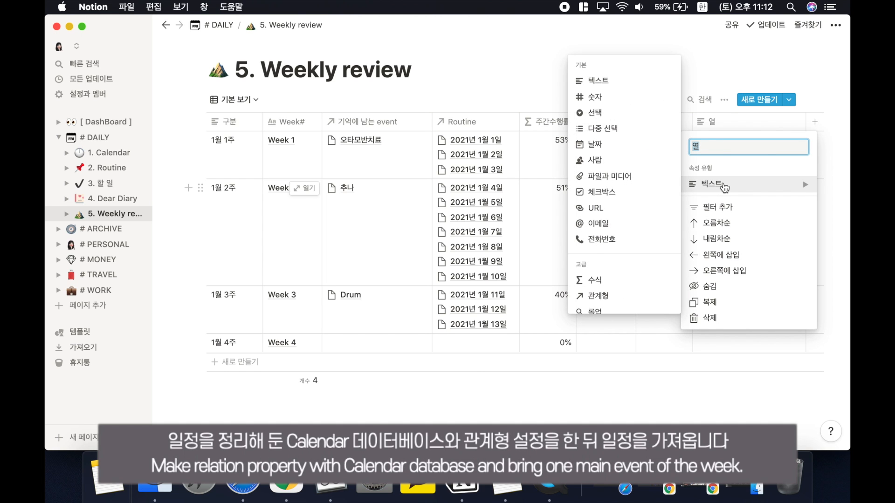
click(627, 298)
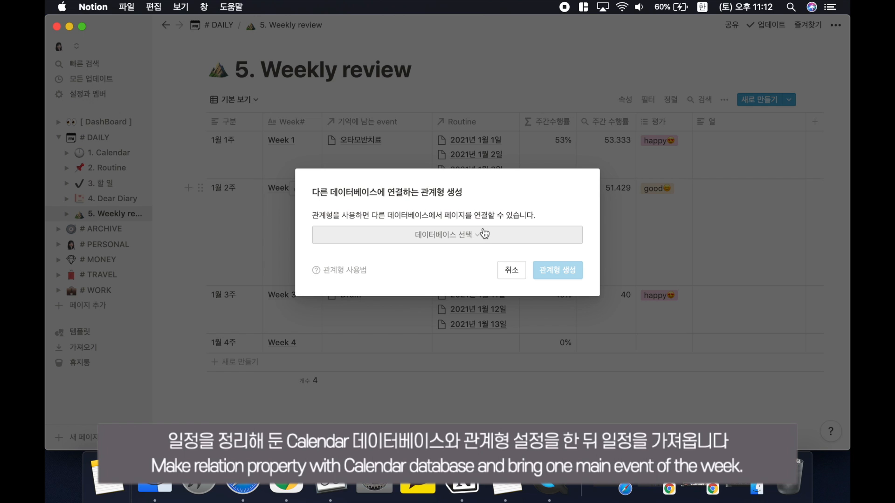
click(482, 234)
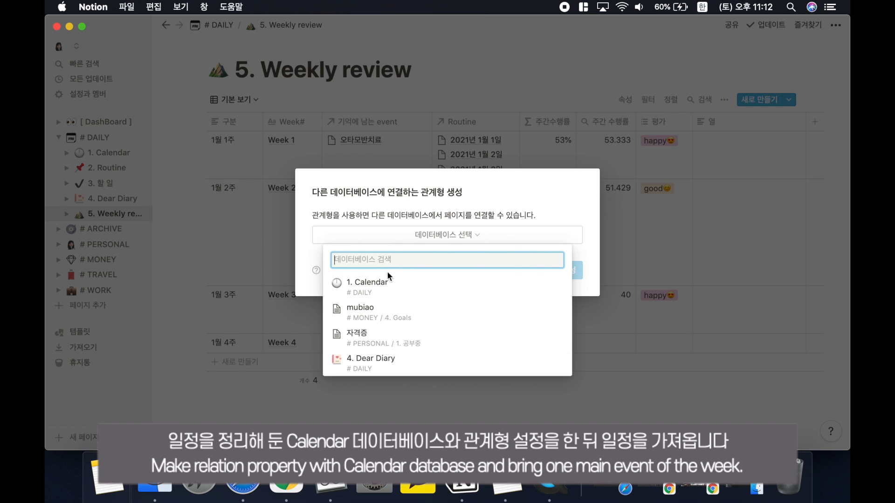
click(379, 285)
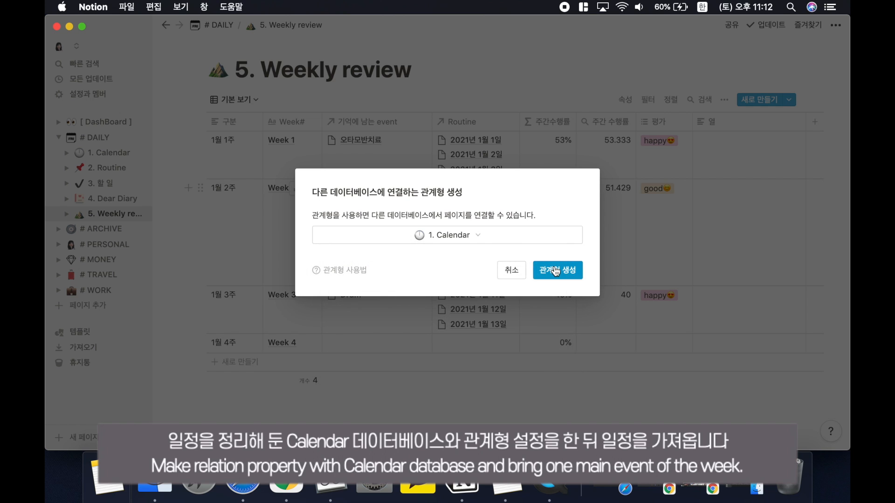
click(570, 272)
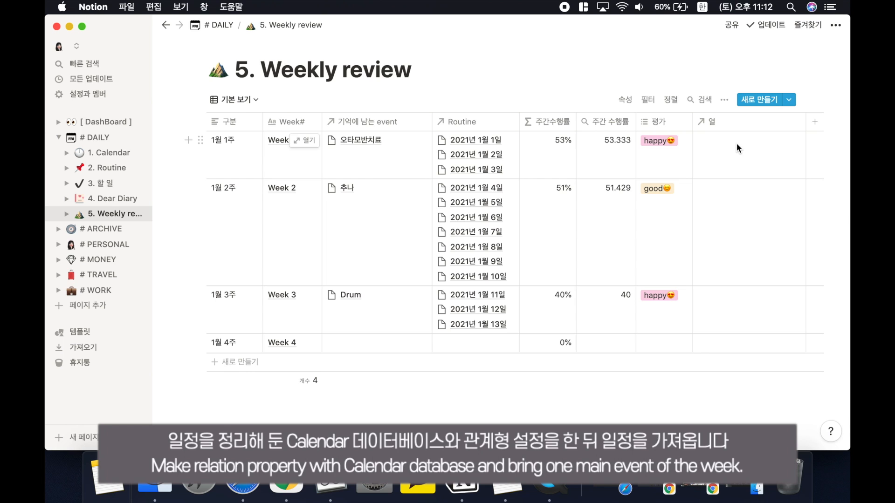
Link the 오타모반치료 calendar event to the Week 1 row in the new relation column
click(736, 143)
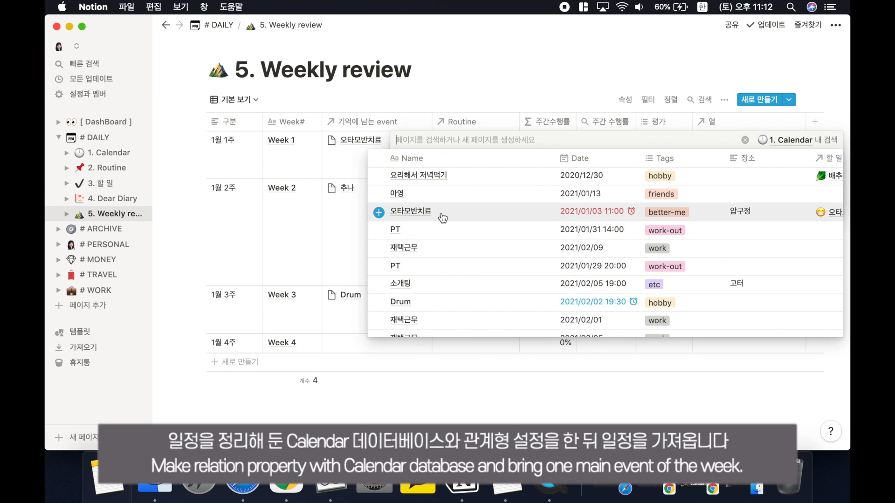
click(445, 215)
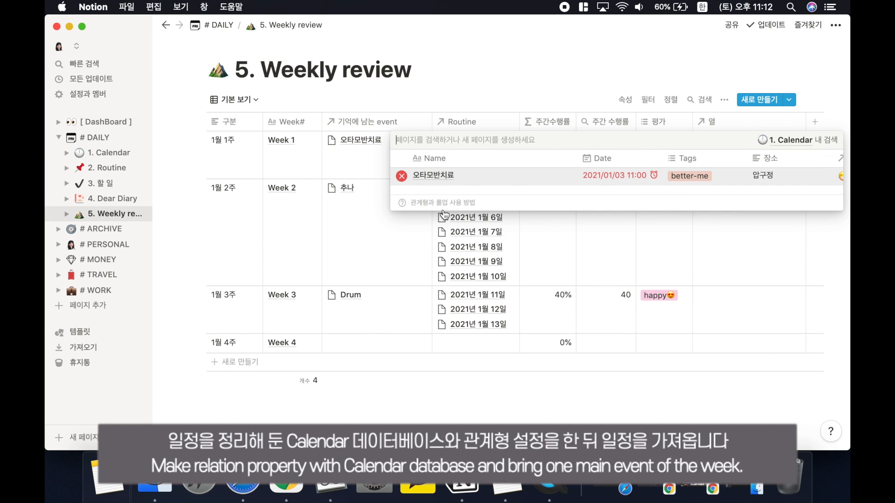
click(583, 74)
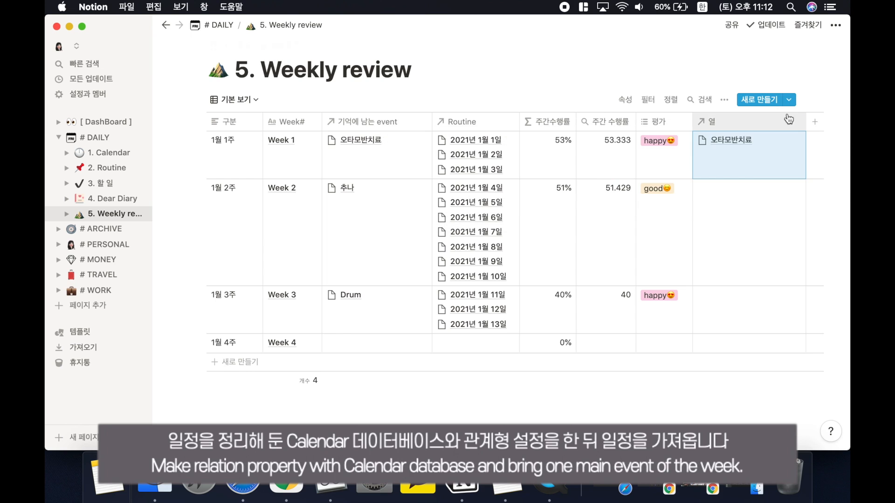
Narrow the new Calendar relation column, and delete it from the Weekly review table
drag(805, 122, 749, 122)
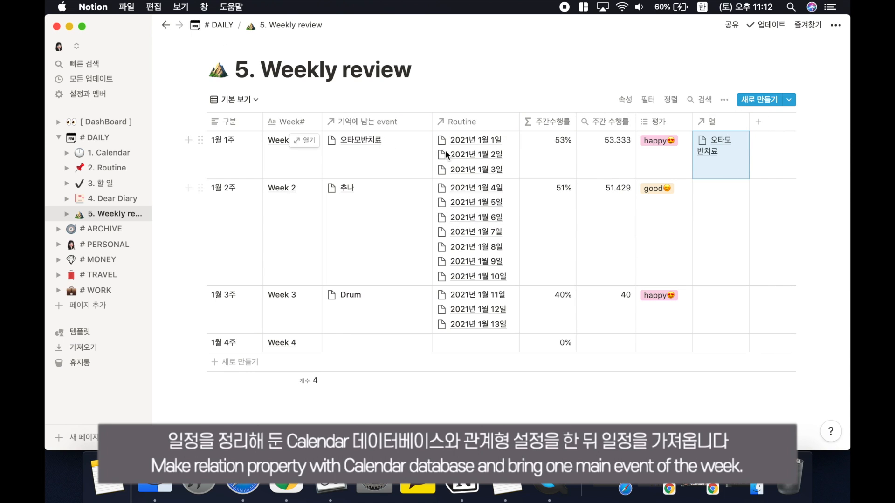
click(718, 122)
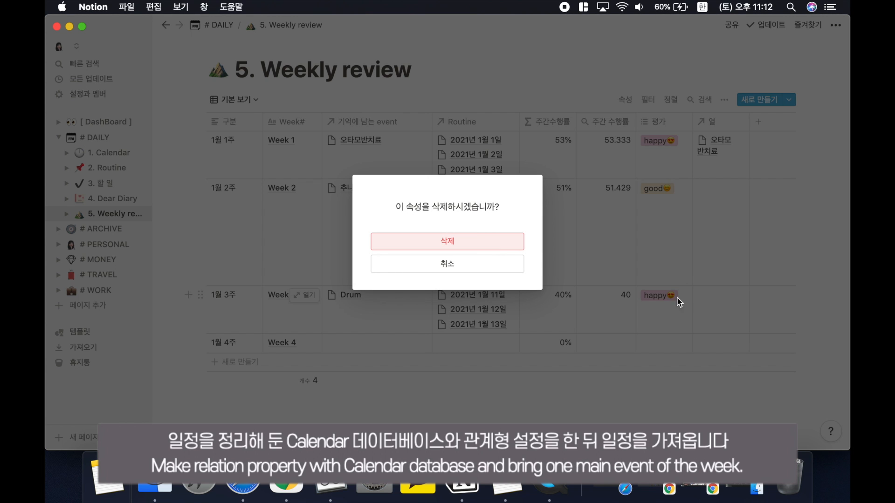
click(513, 244)
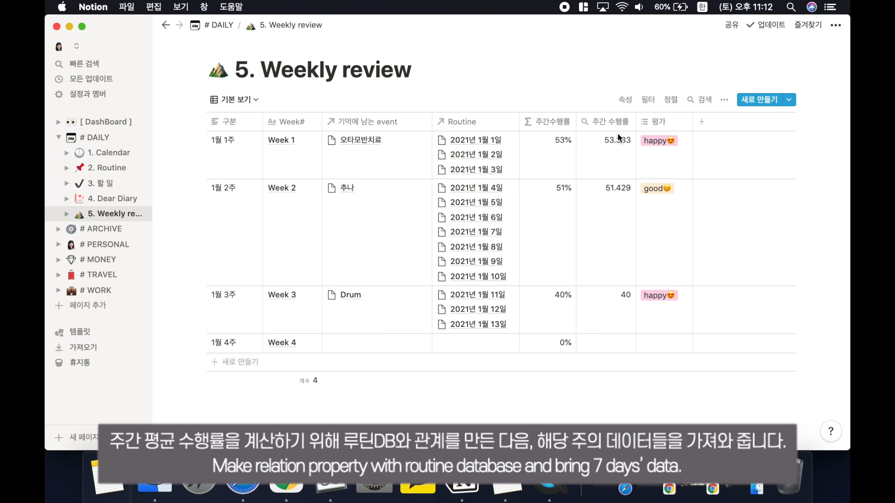
Add a relation column linked to the routine DB database to the Weekly review table
drag(519, 123, 519, 124)
click(737, 121)
mouse_move(720, 194)
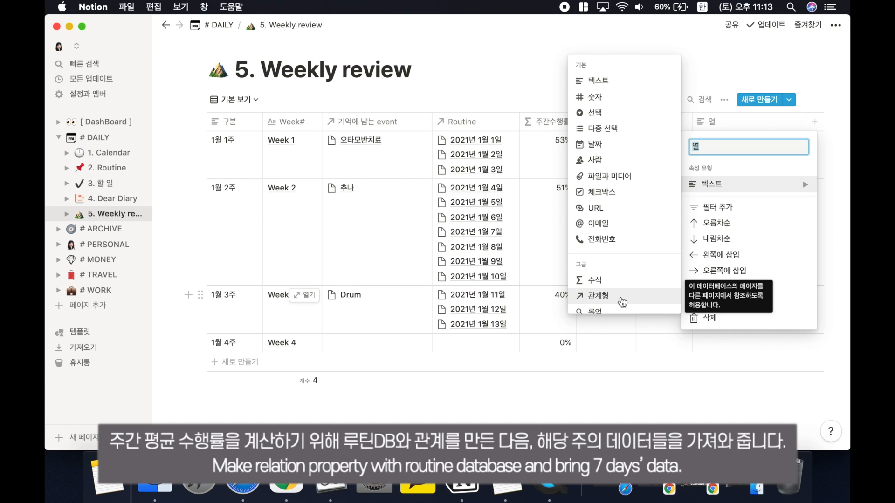
click(622, 302)
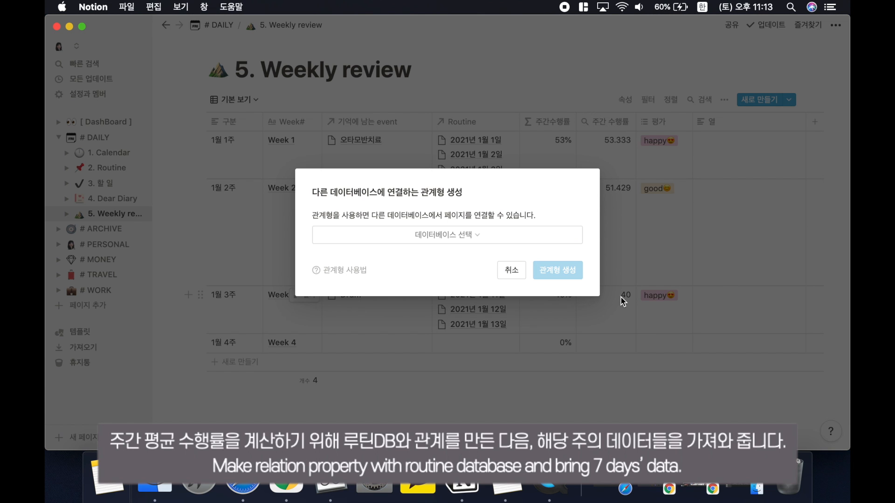
click(507, 228)
text(루)
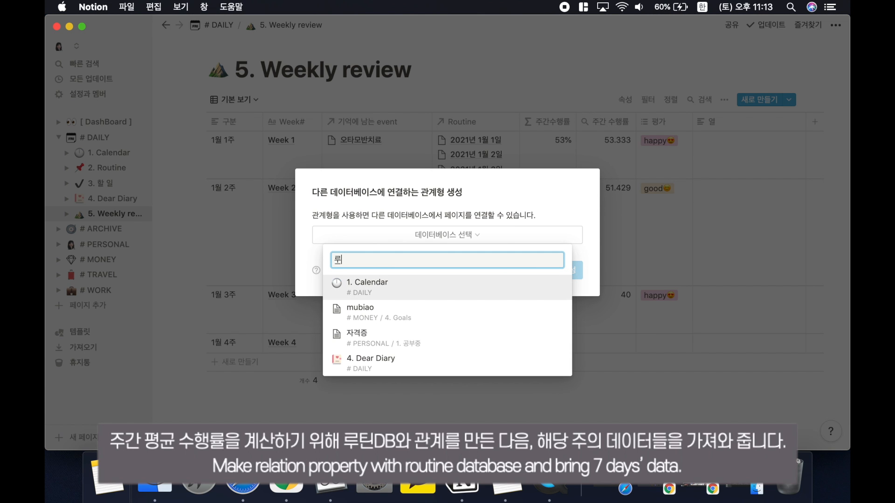
key(BackSpace)
text(routine)
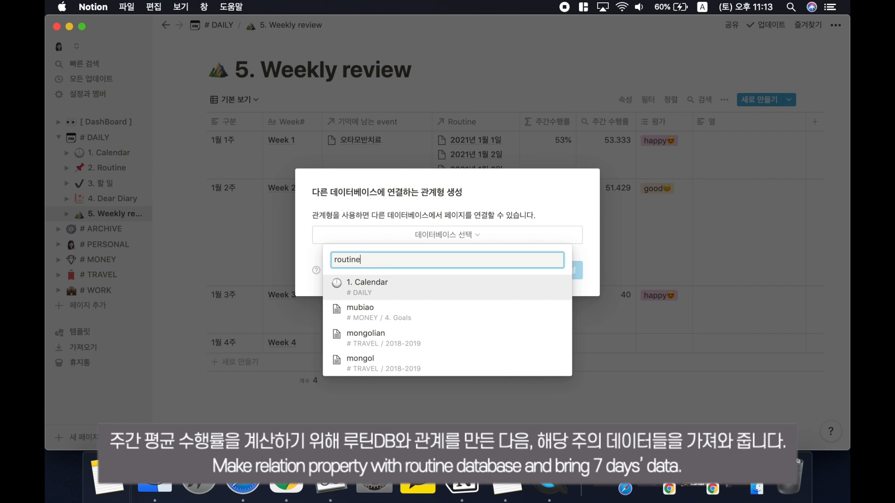
click(447, 280)
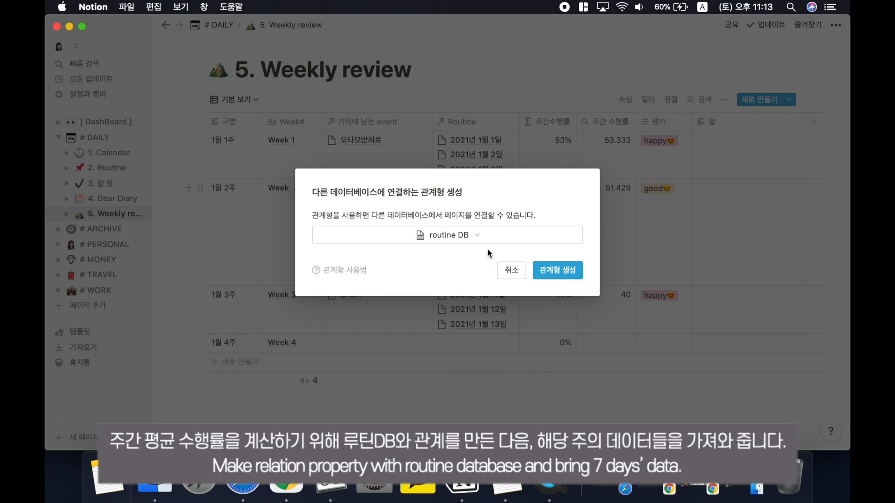
click(546, 272)
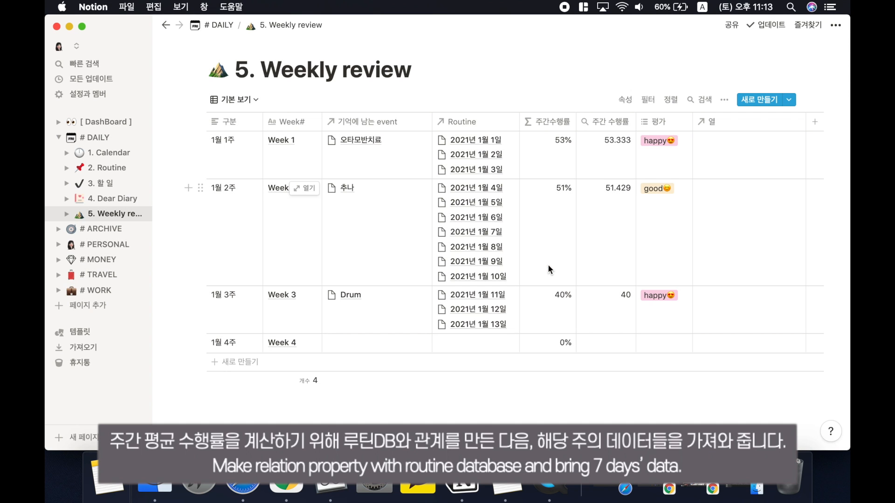
Link the routine entries for 2021년 1월 23일, 24일 and 25일 to the Week 1 row in the new relation column
click(741, 155)
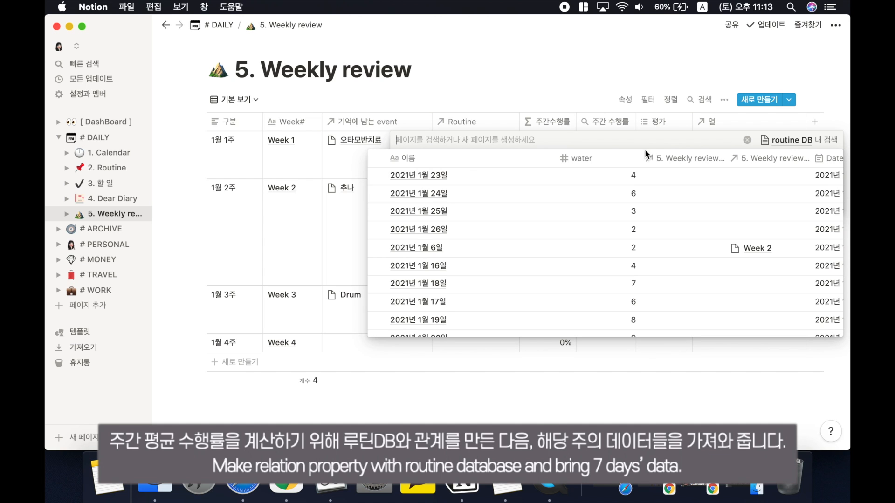
click(468, 198)
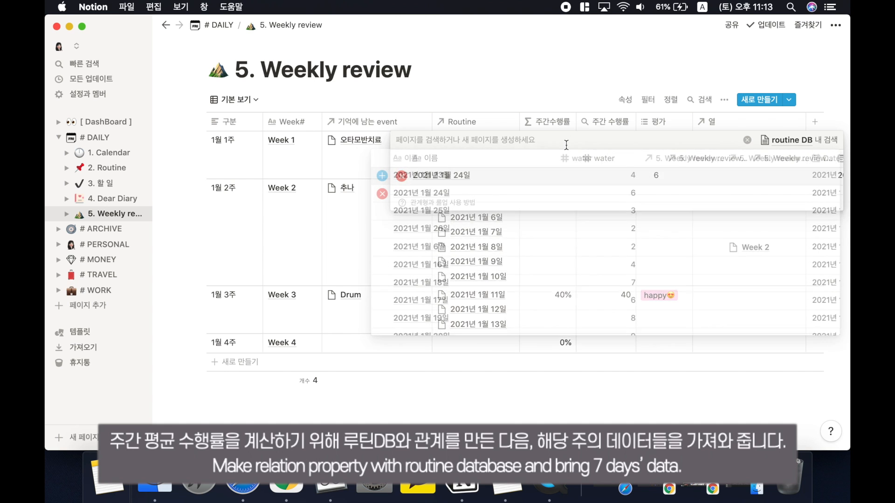
click(495, 181)
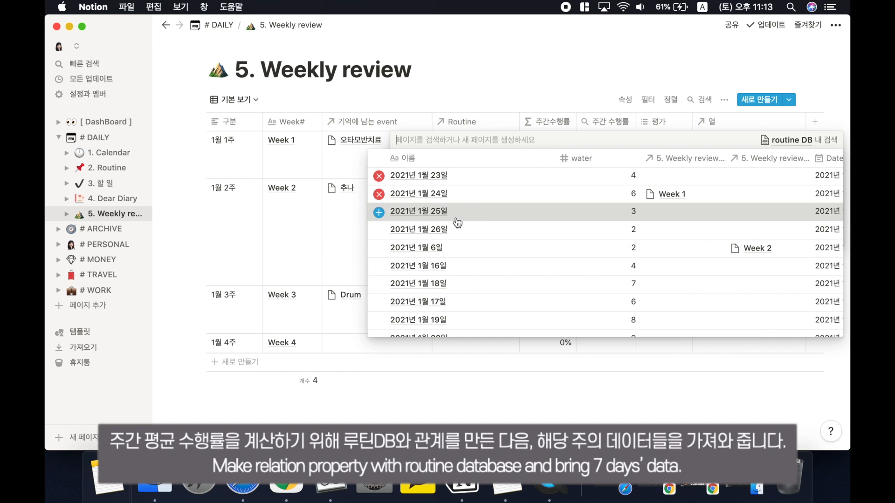
click(457, 220)
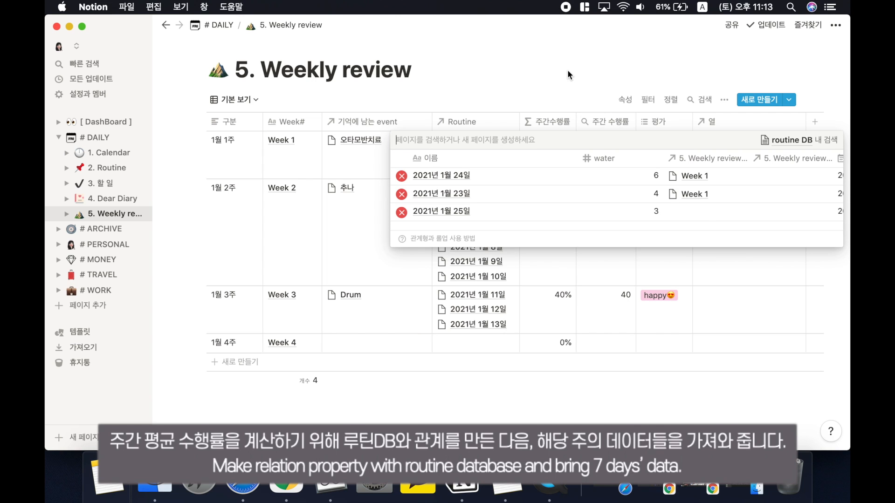
click(677, 421)
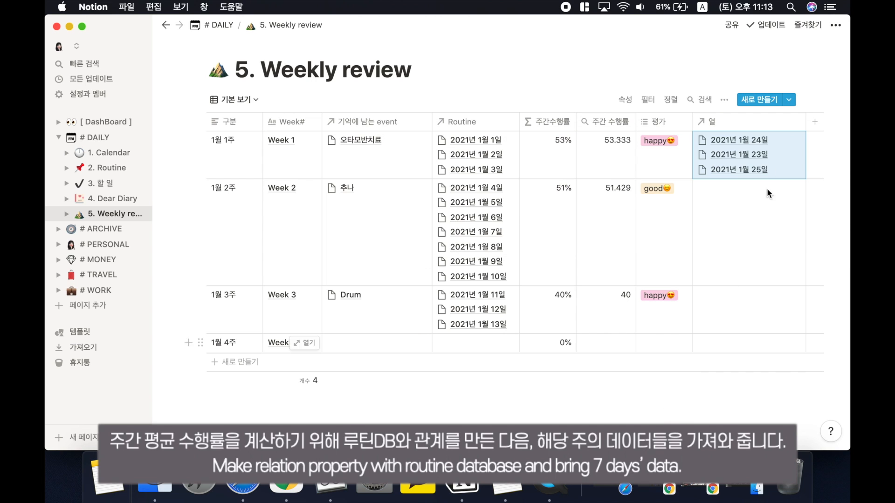
Add another column to the Weekly review table and make it a rollup property
click(814, 121)
mouse_move(761, 191)
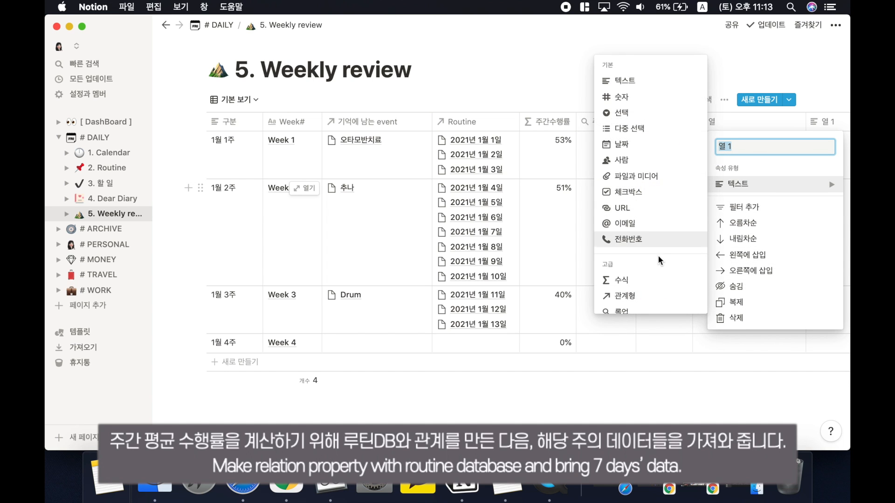
scroll(657, 261, down, 1)
click(642, 307)
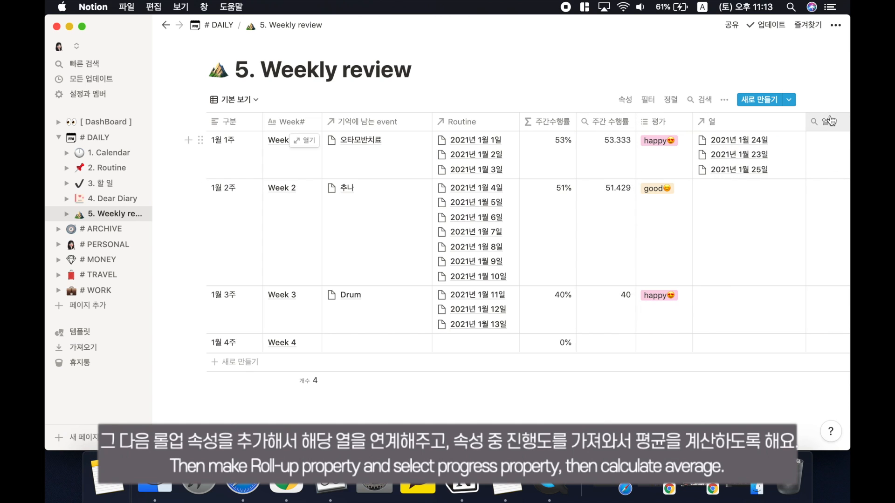
Configure the new rollup column to use the 열 relation, the 진행도 property and the 평균 calculation
click(816, 152)
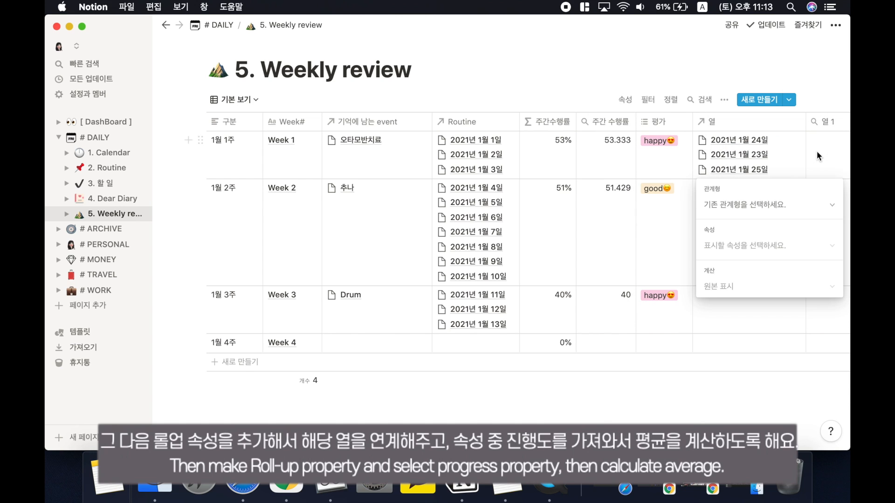
click(754, 205)
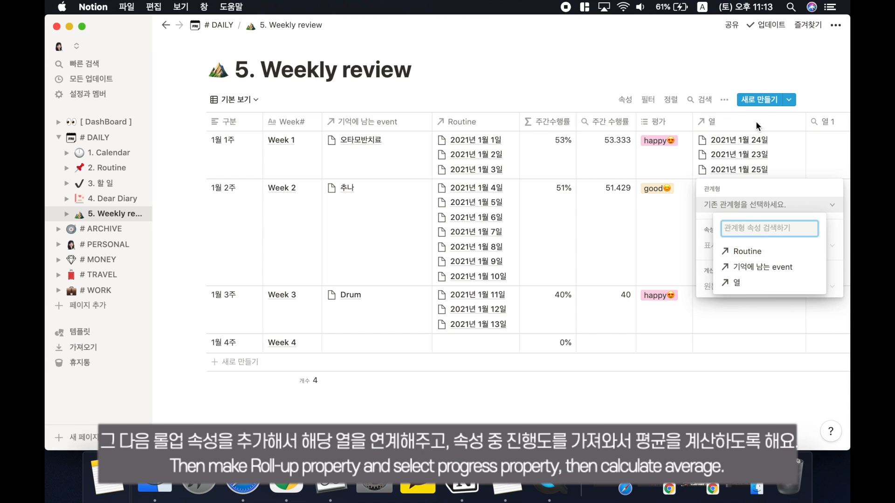
click(740, 281)
click(732, 251)
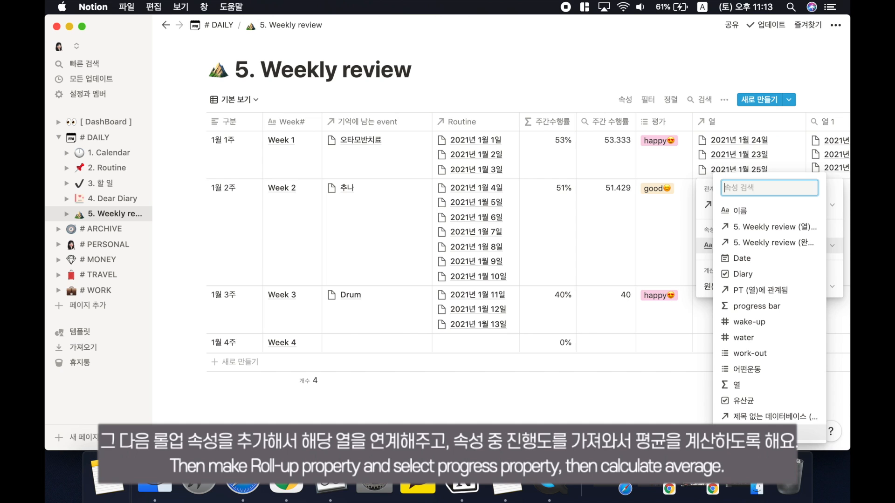
click(743, 419)
click(744, 290)
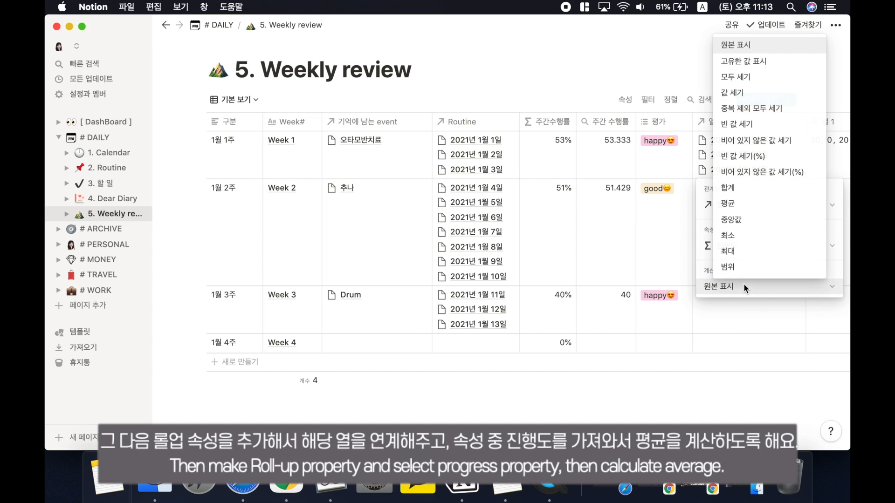
click(744, 202)
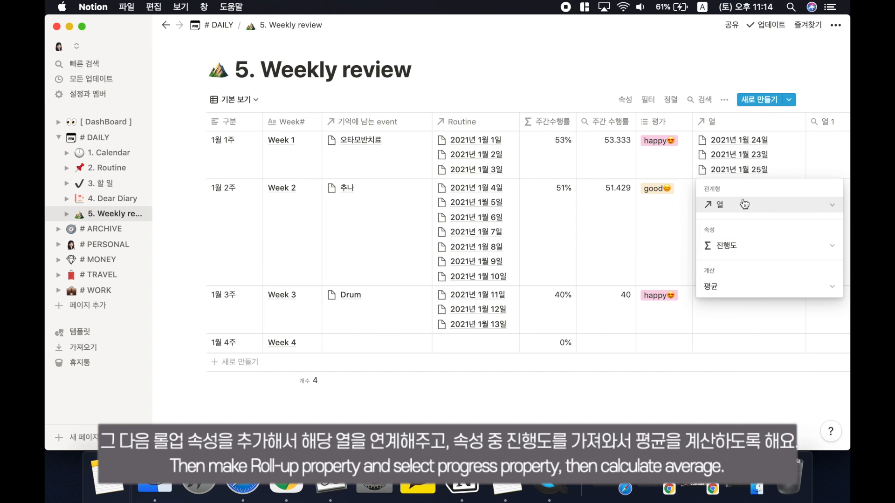
click(702, 385)
drag(883, 244, 689, 124)
click(766, 144)
click(764, 125)
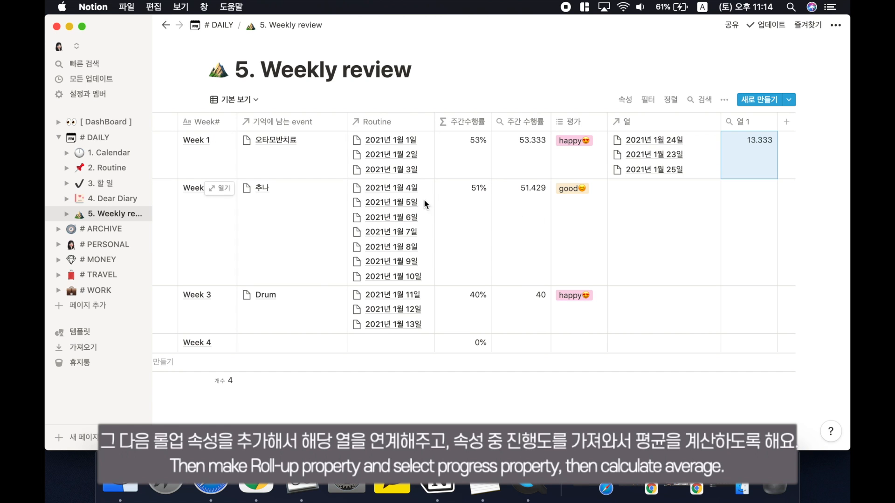
Delete the 열 1 rollup column and the 열 relation column from the Weekly review table
click(748, 122)
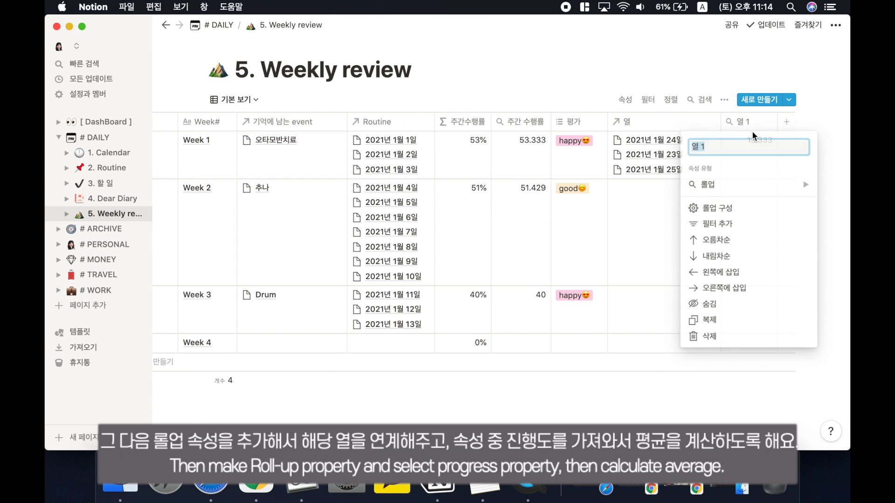
click(728, 336)
click(504, 242)
click(682, 122)
click(691, 304)
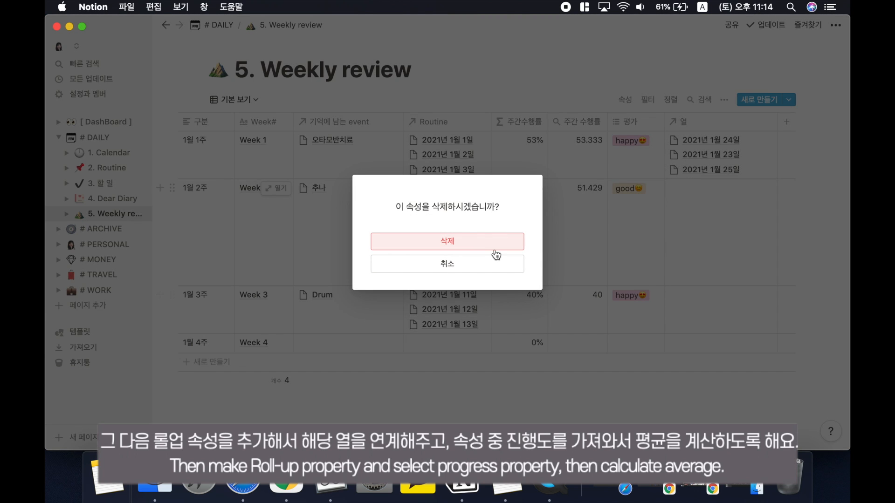
click(499, 239)
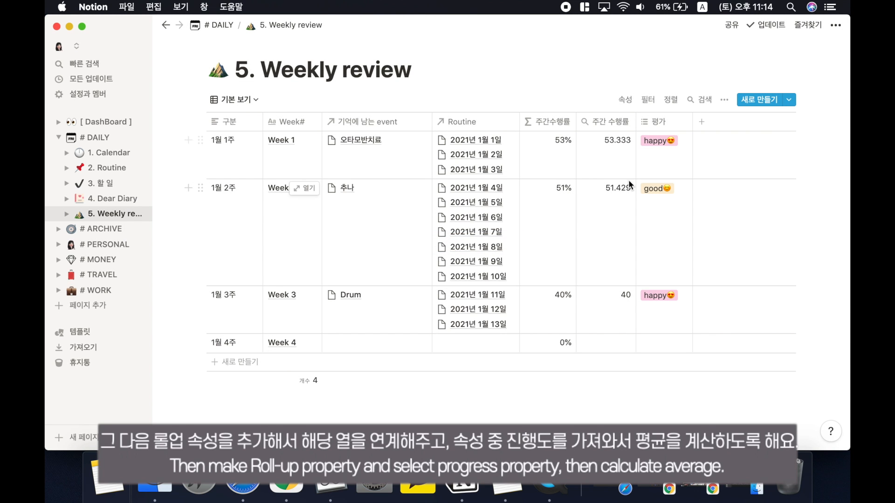
Examine the formula behind the 주간수행률 column, and close it without editing
click(547, 123)
mouse_move(556, 191)
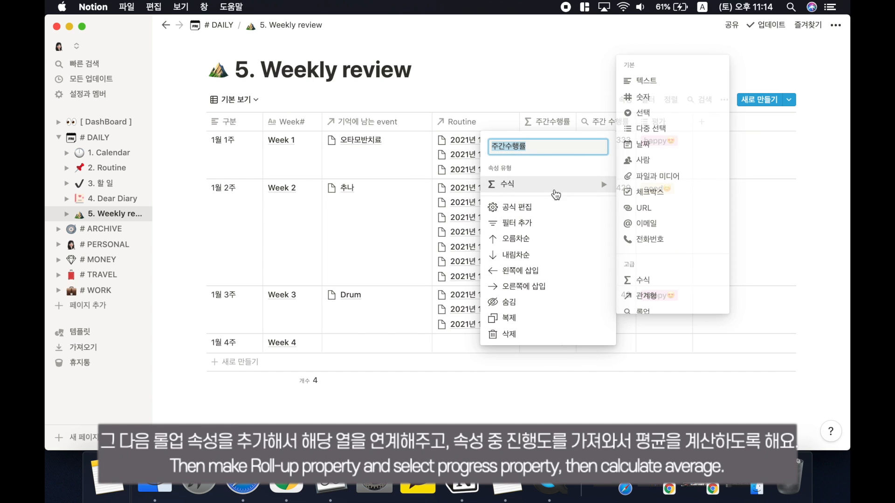
click(556, 206)
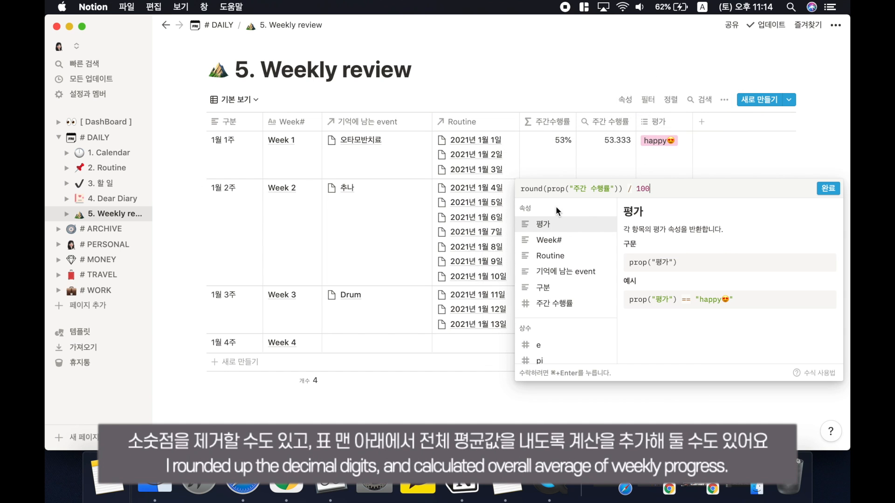
click(605, 94)
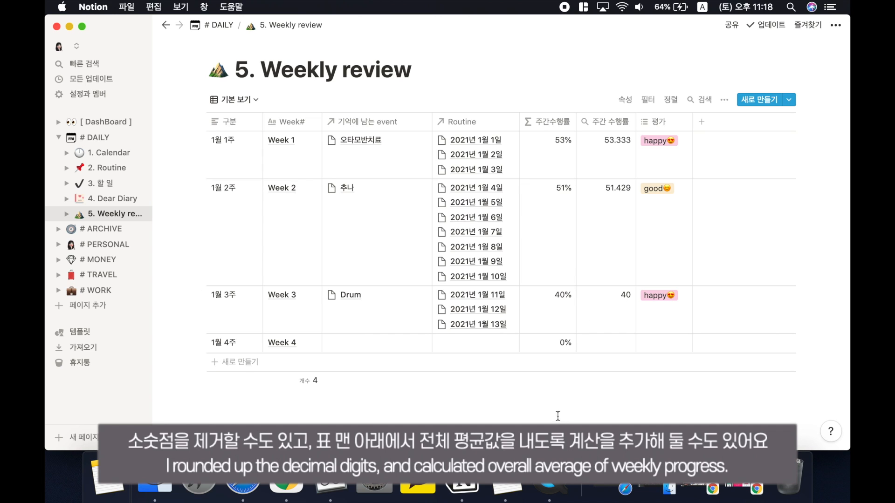
Add a 평균 calculation beneath the 주간수행률 column of the Weekly review table
mouse_move(563, 386)
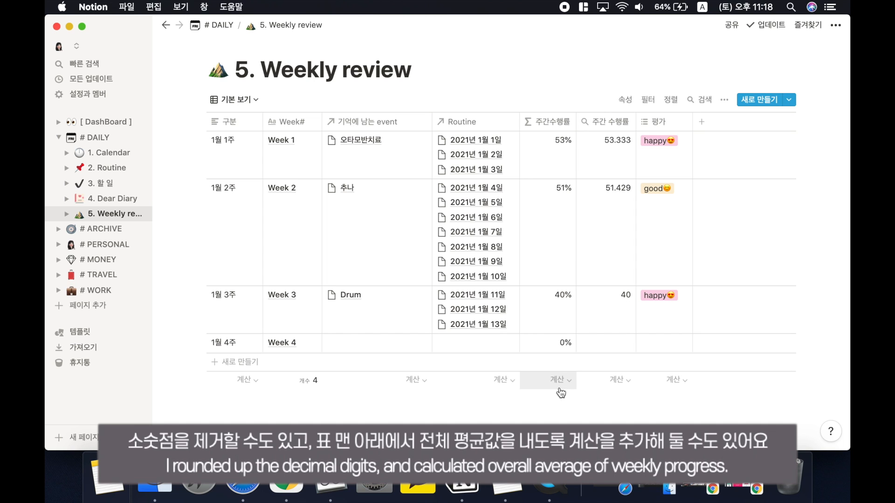
click(560, 381)
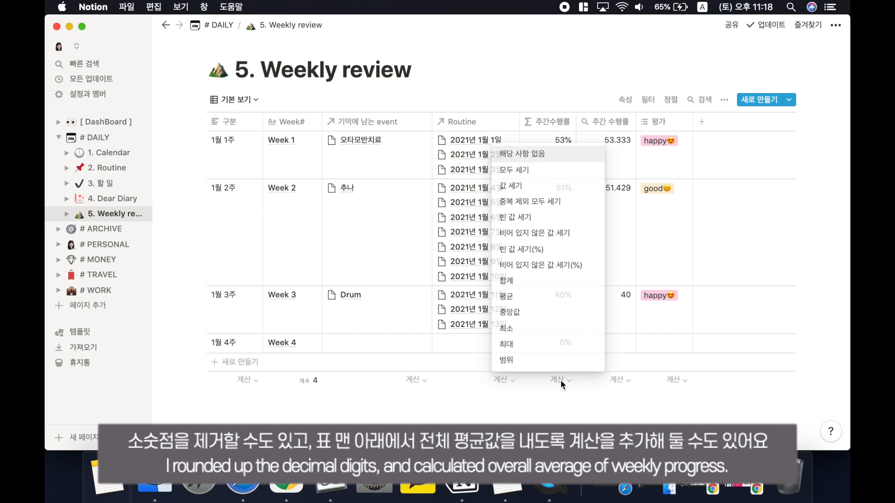
click(526, 297)
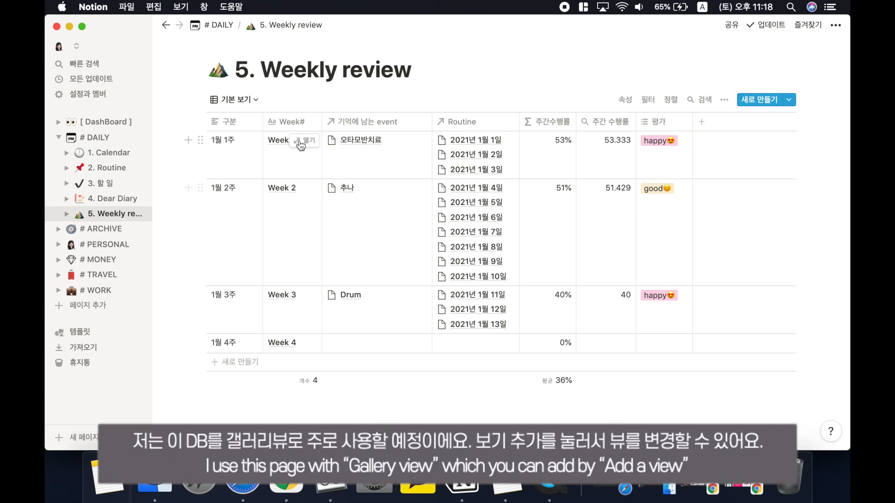
Check the layouts offered for a new view, and switch the Weekly review database to the existing 갤러리 보기 view
click(249, 101)
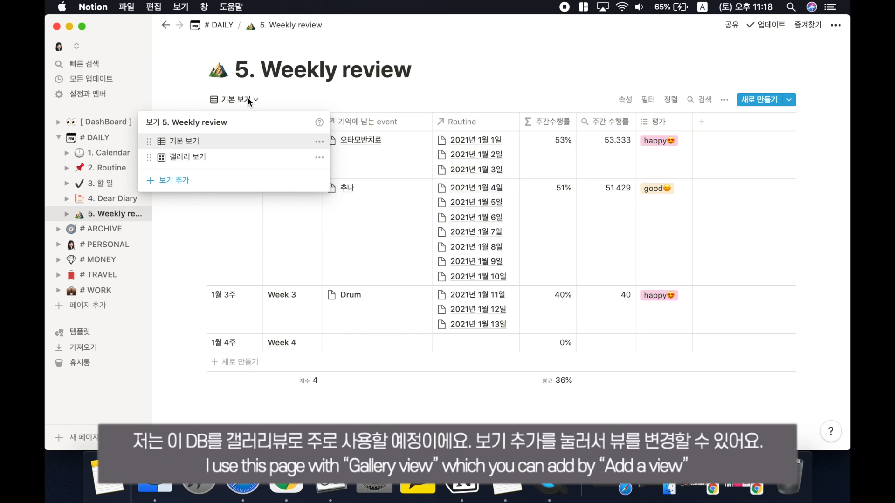
click(204, 183)
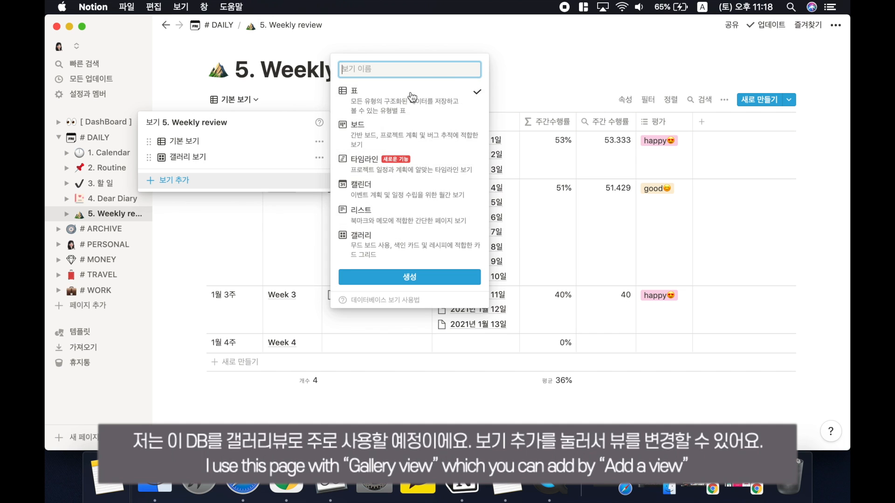
mouse_move(408, 240)
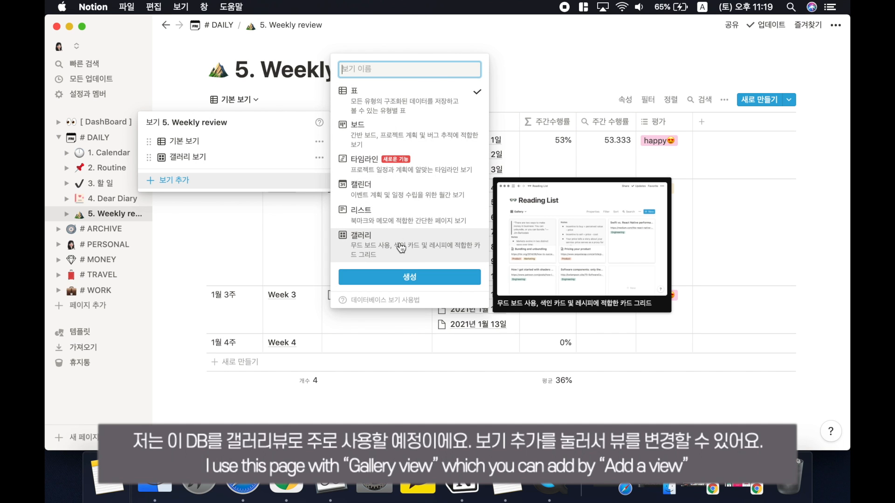
click(201, 154)
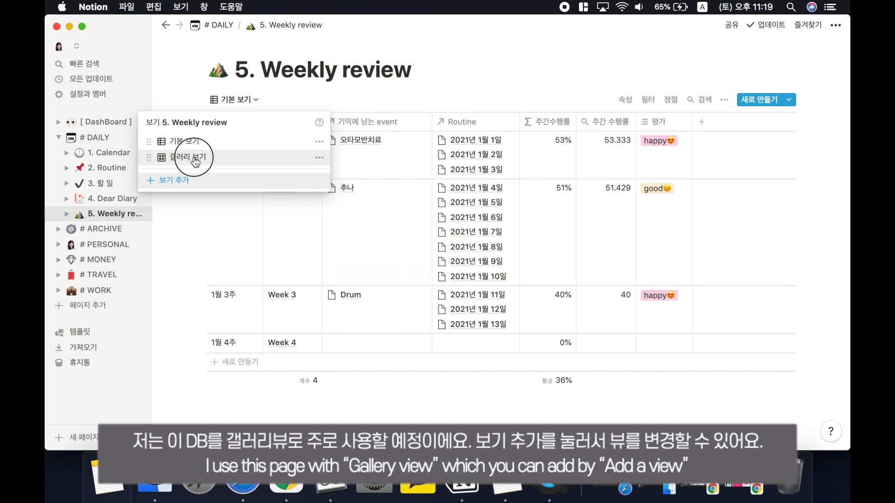
click(200, 155)
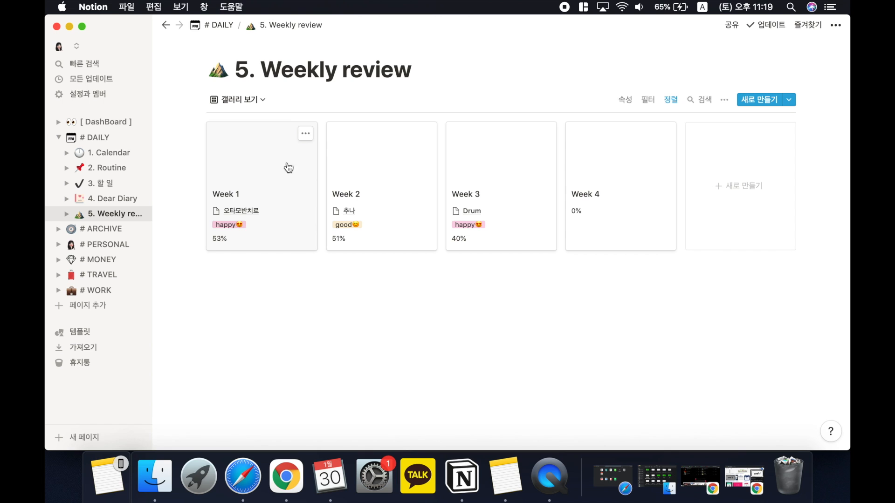
Switch to Chrome, copy the handwritten "week 1" image from the Google image results, and minimize the browser window
click(755, 487)
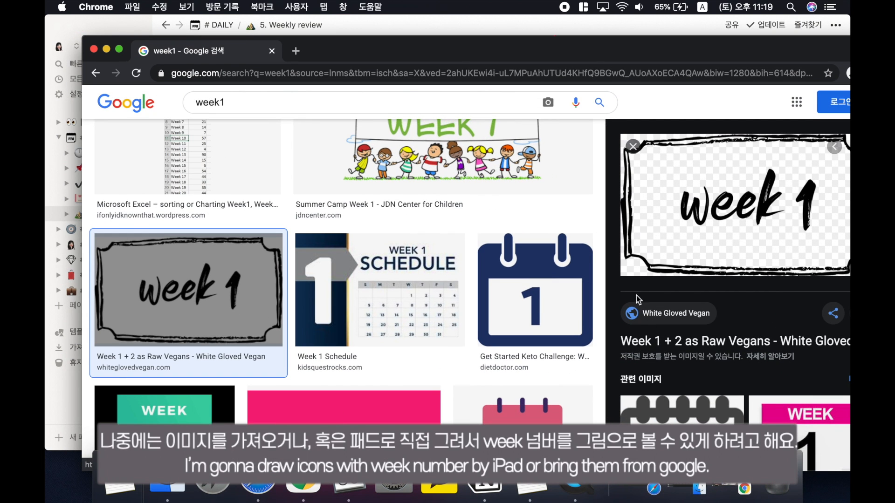
scroll(636, 294, up, 5)
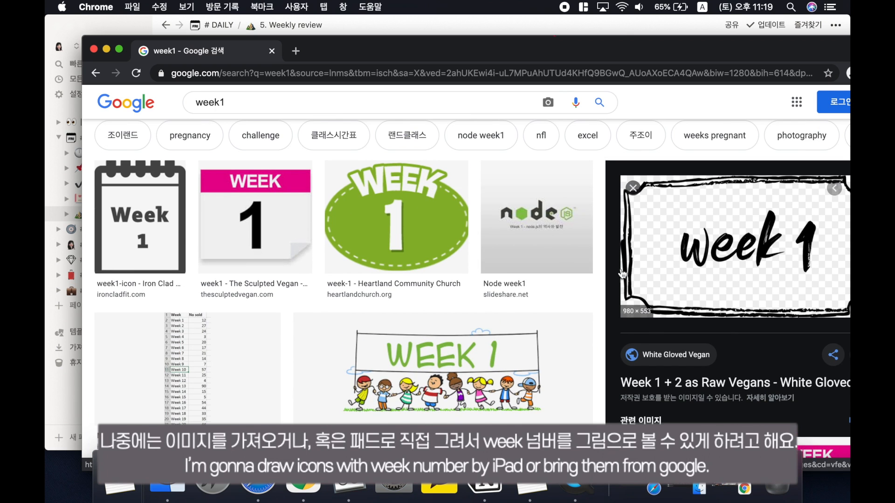
scroll(556, 218, down, 4)
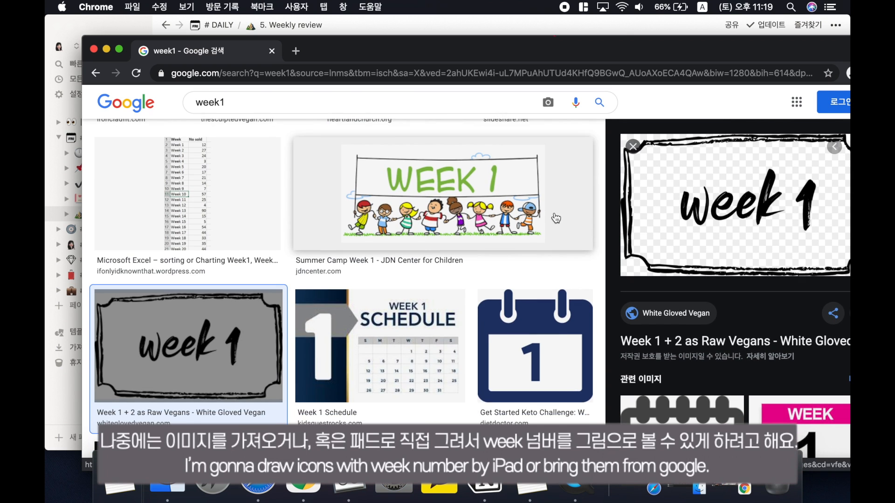
scroll(556, 219, down, 1)
right_click(688, 220)
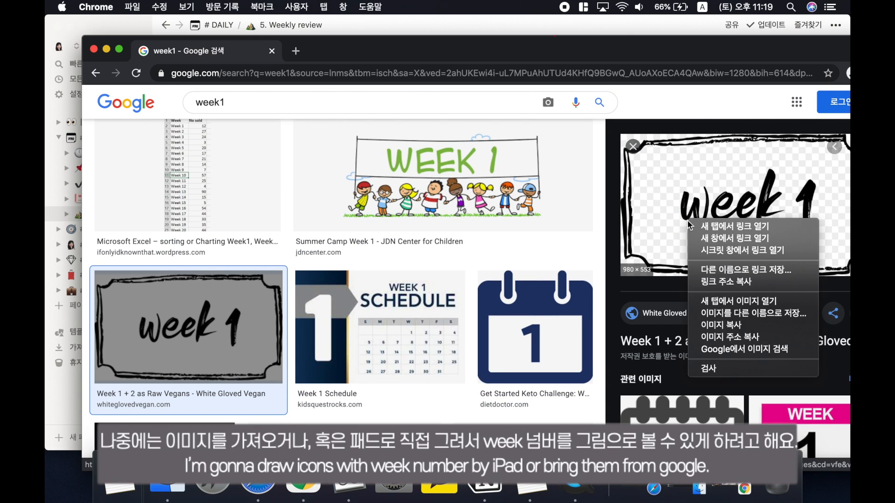
click(746, 325)
click(107, 49)
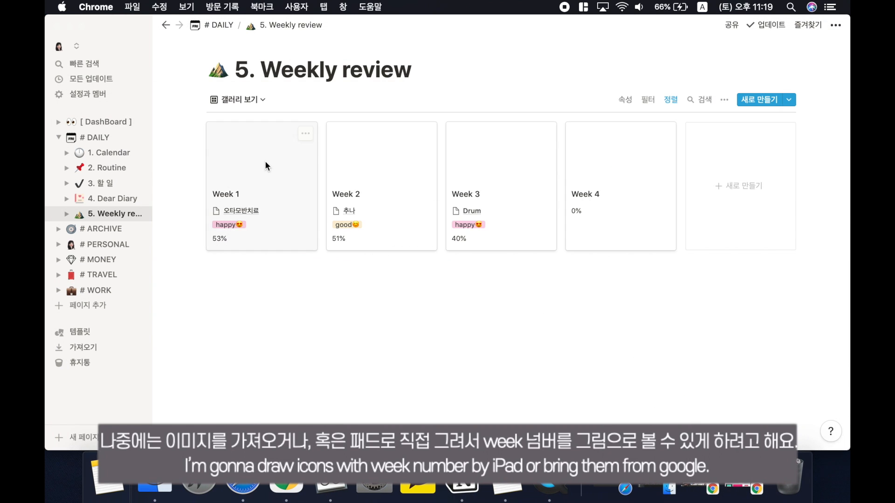
Open the Week 1 card and paste the copied image into its page body
click(276, 158)
scroll(312, 350, down, 1)
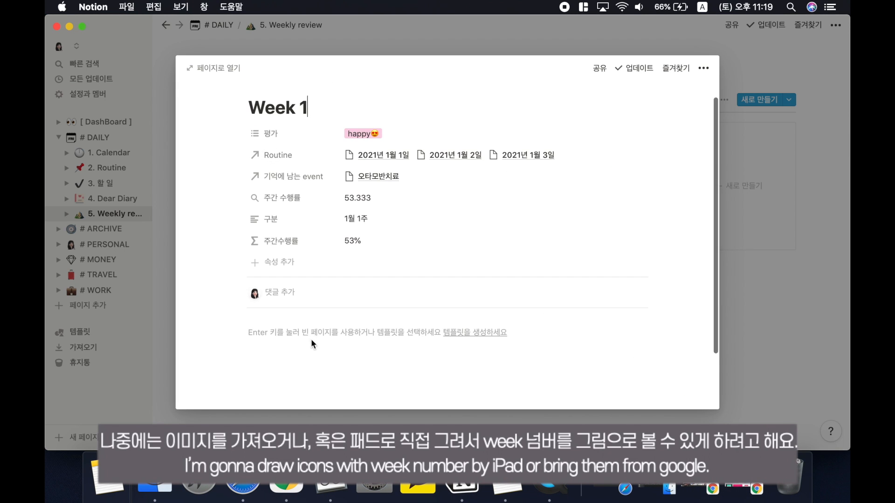
click(307, 332)
key(cmd+v)
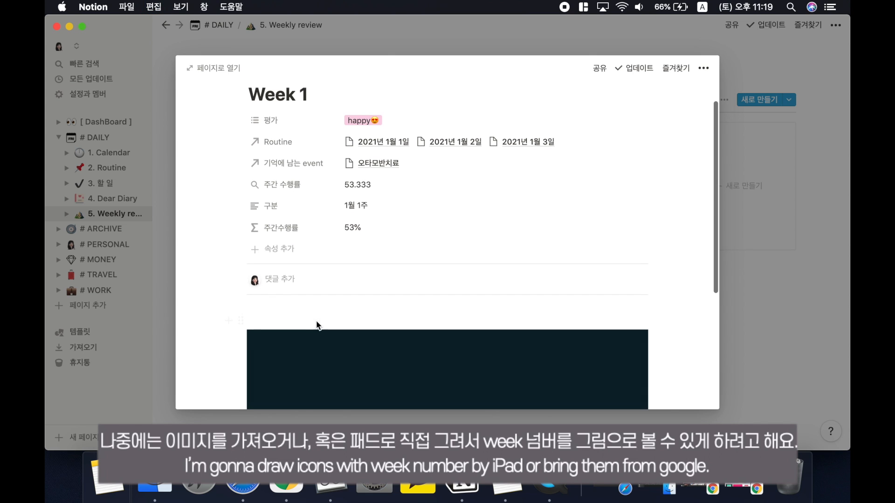
Delete the empty block above the pasted image, and close the Week 1 page
click(237, 320)
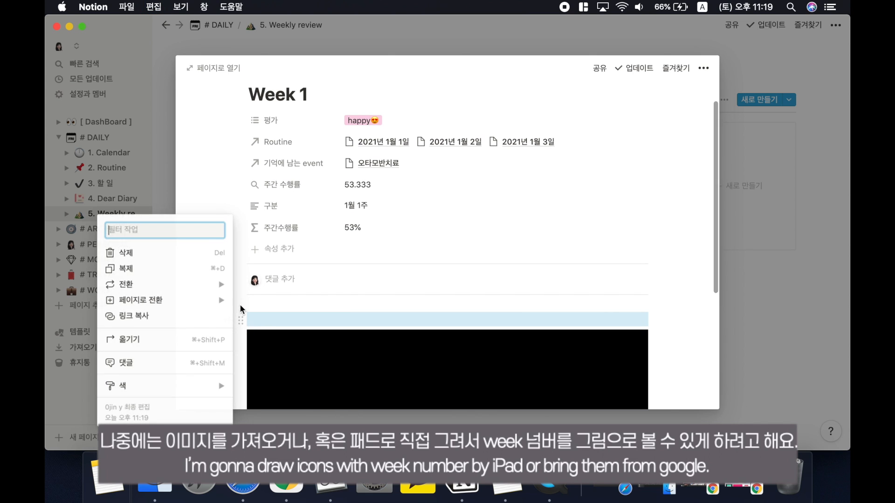
click(176, 255)
scroll(395, 271, down, 3)
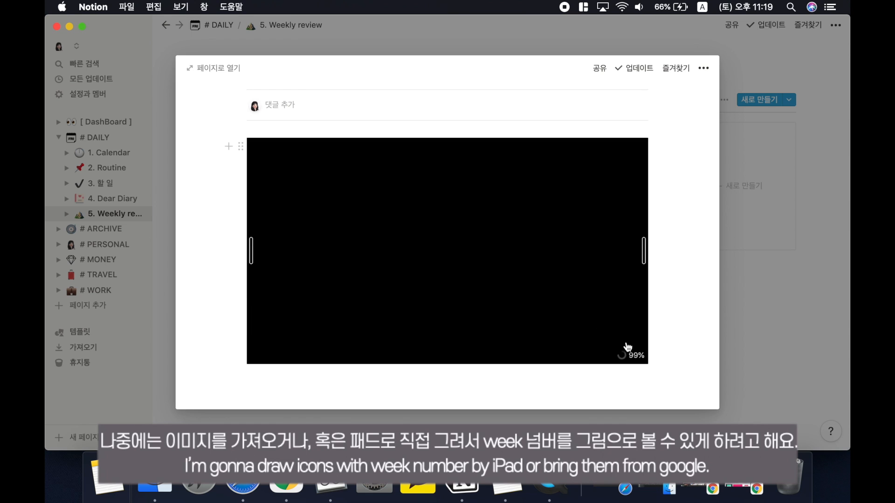
click(798, 353)
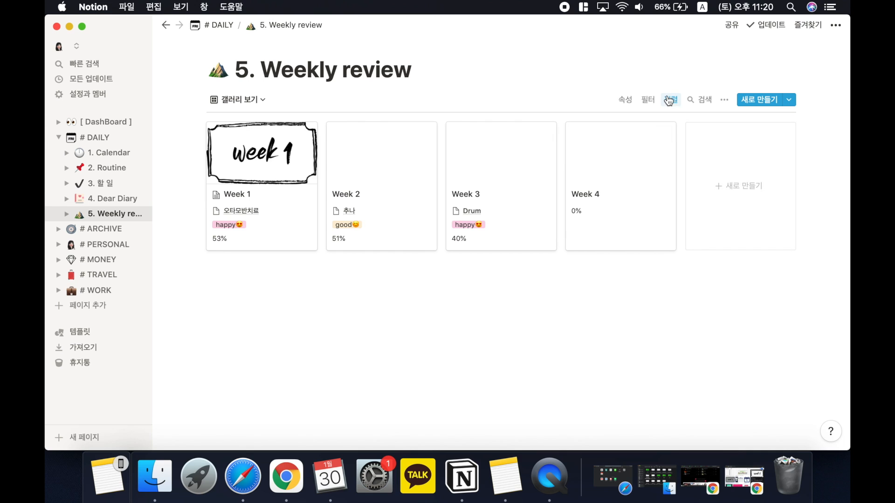
Toggle the Routine property's visibility in the gallery view's property settings, leaving it hidden, and close the settings
click(724, 103)
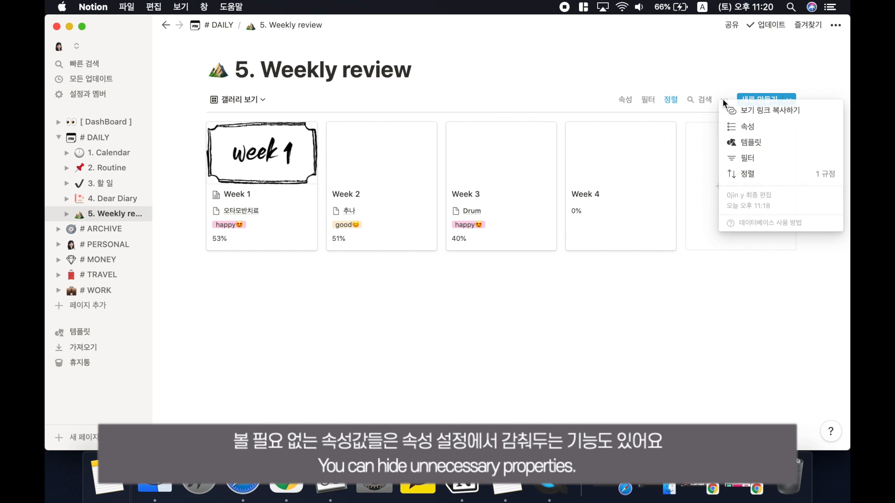
click(727, 124)
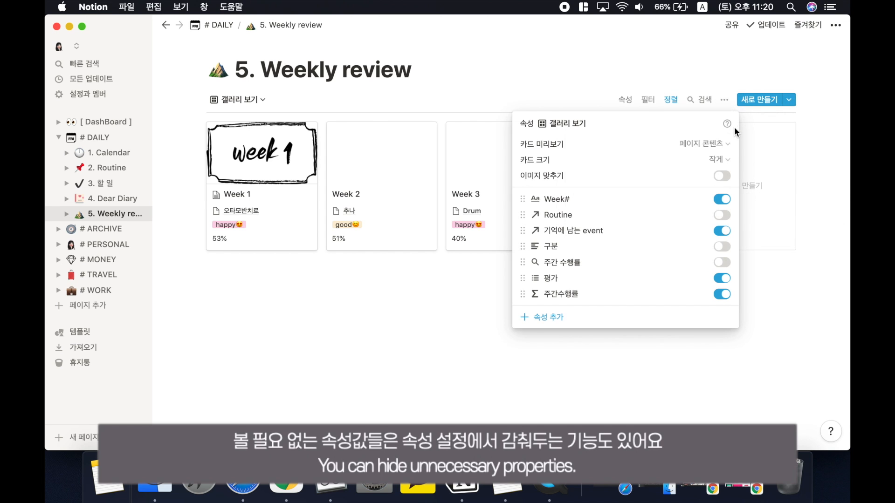
click(725, 216)
click(724, 216)
click(725, 216)
click(725, 216)
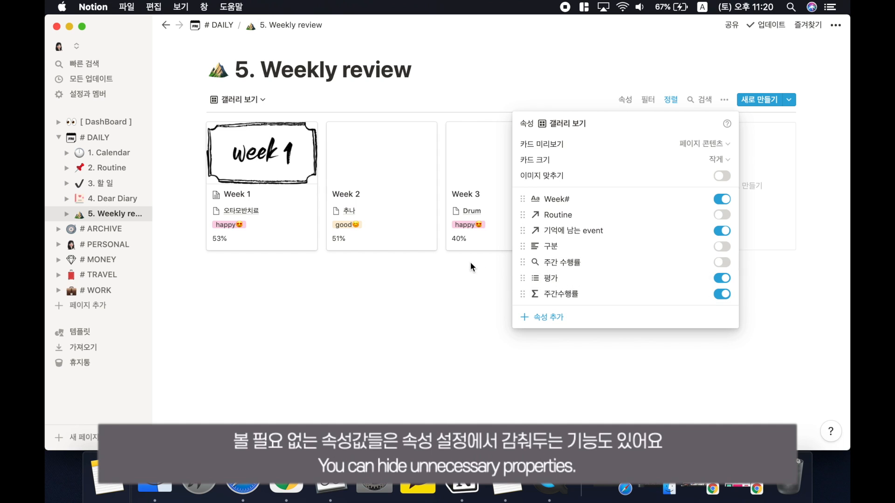
click(394, 277)
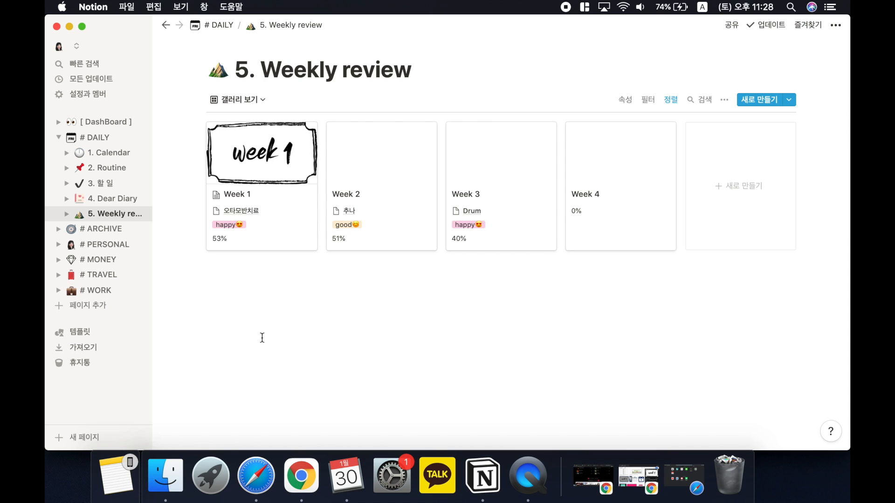
Open the # ARCHIVE page and expand its list of subpages
click(77, 231)
click(58, 229)
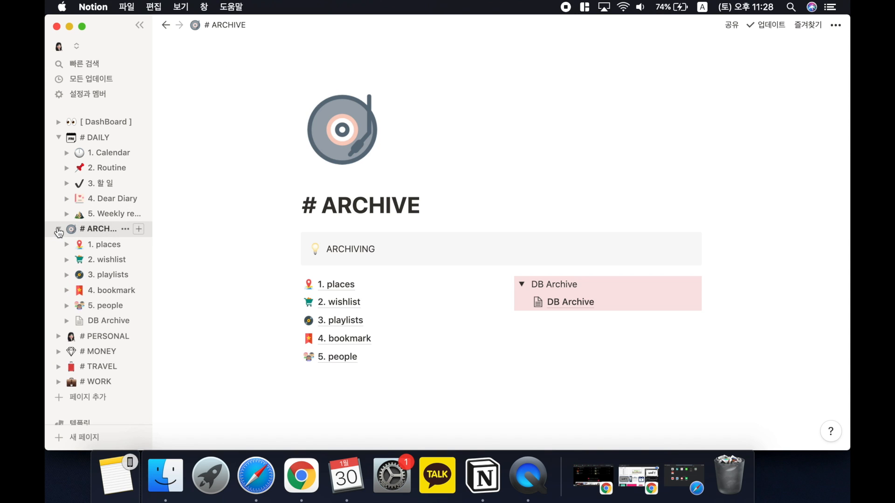
Expand the # PERSONAL subpages, and open the 3. playlists page under # ARCHIVE to view its playlist DB table
scroll(101, 256, down, 1)
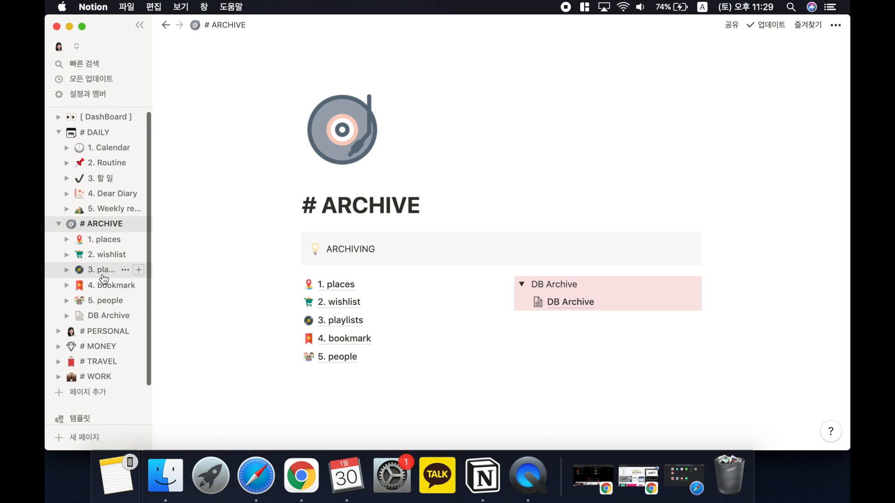
click(59, 331)
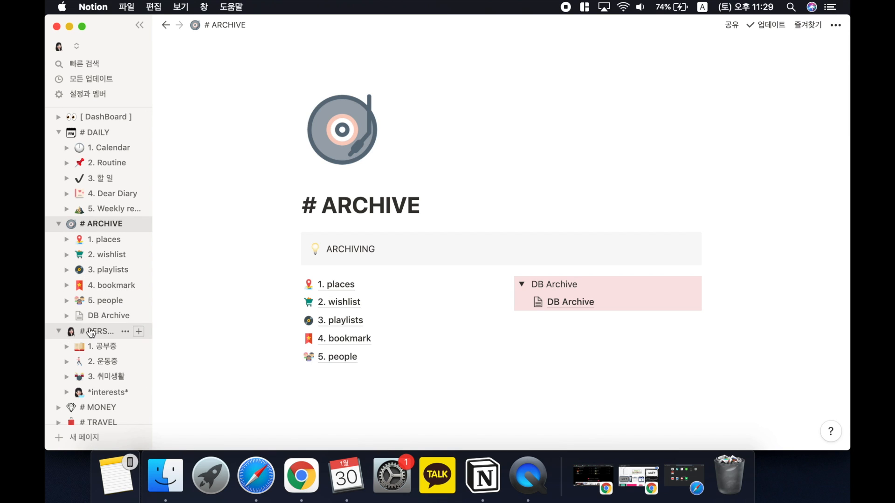
scroll(80, 339, down, 1)
click(106, 269)
scroll(260, 276, down, 5)
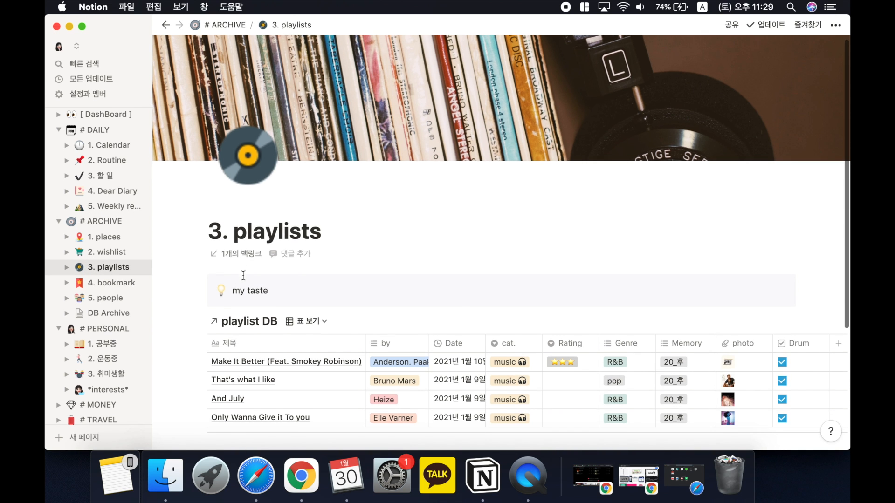
scroll(267, 277, up, 1)
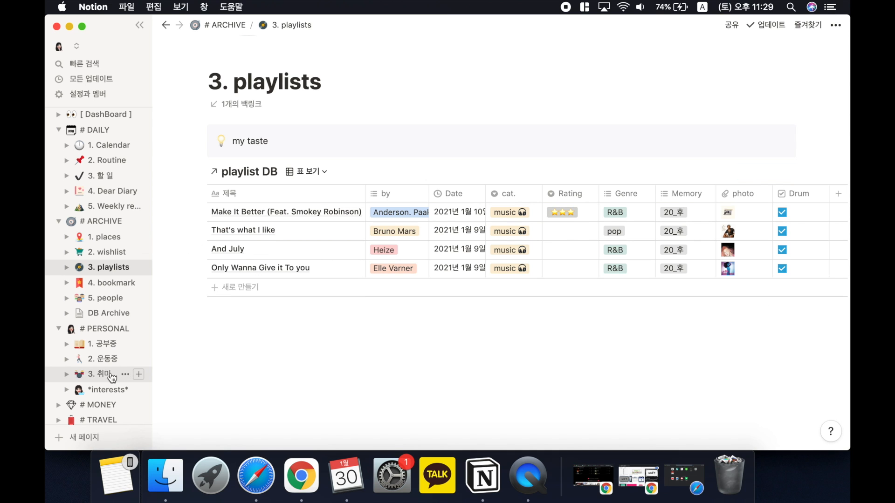
Open the 3. 취미생활 page to view its Drum playlist gallery, and collapse the # PERSONAL and # ARCHIVE subpage lists
click(107, 374)
scroll(374, 342, down, 2)
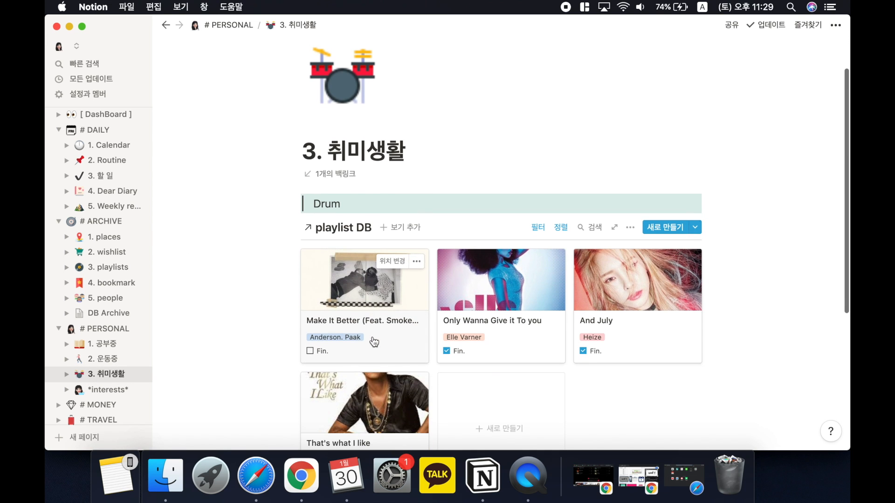
scroll(365, 326, down, 3)
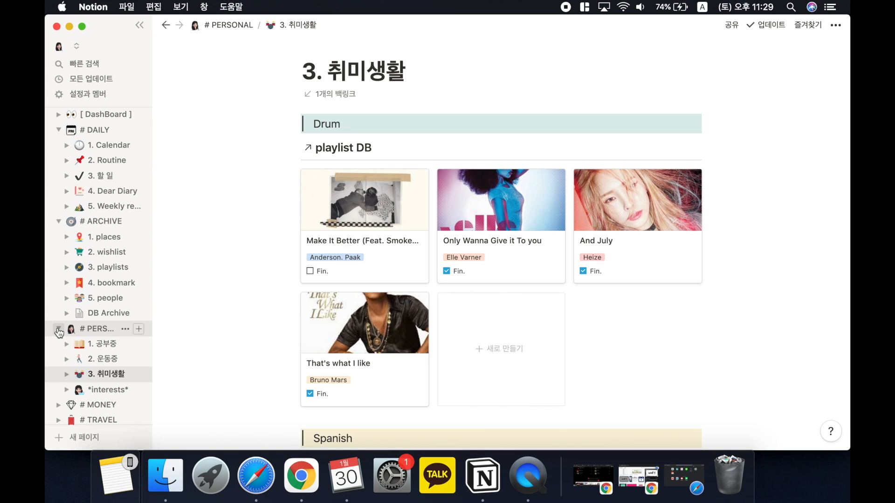
click(59, 330)
click(58, 221)
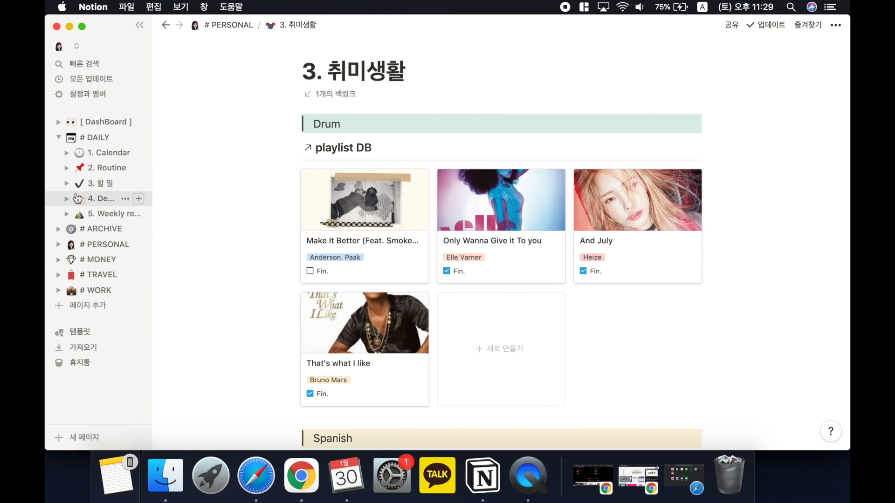